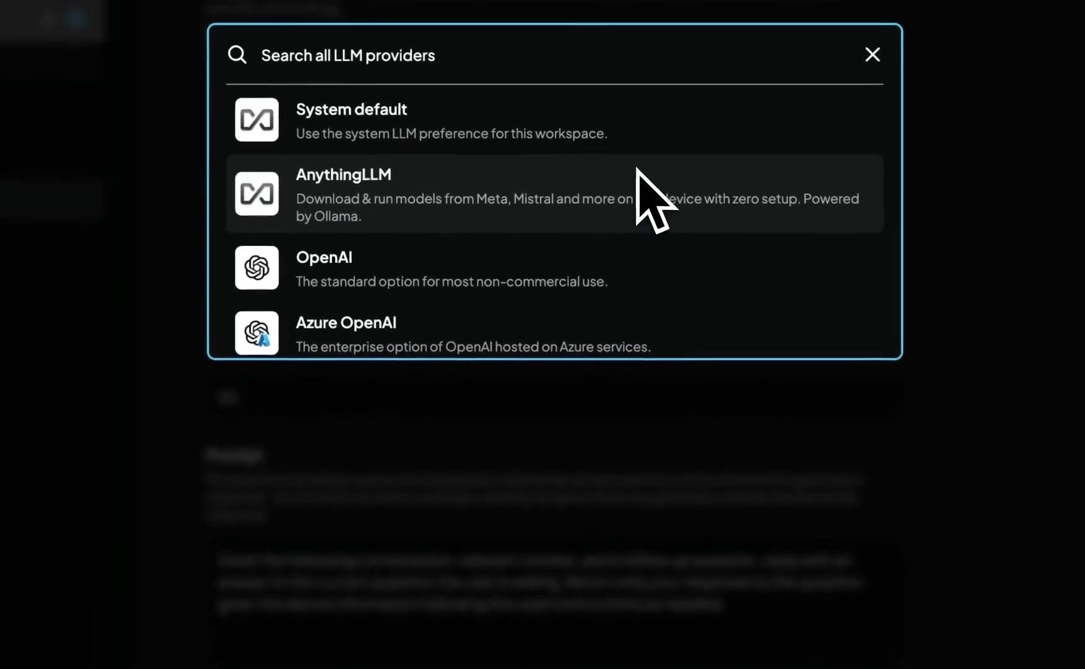
scroll(637, 169, "down", 5)
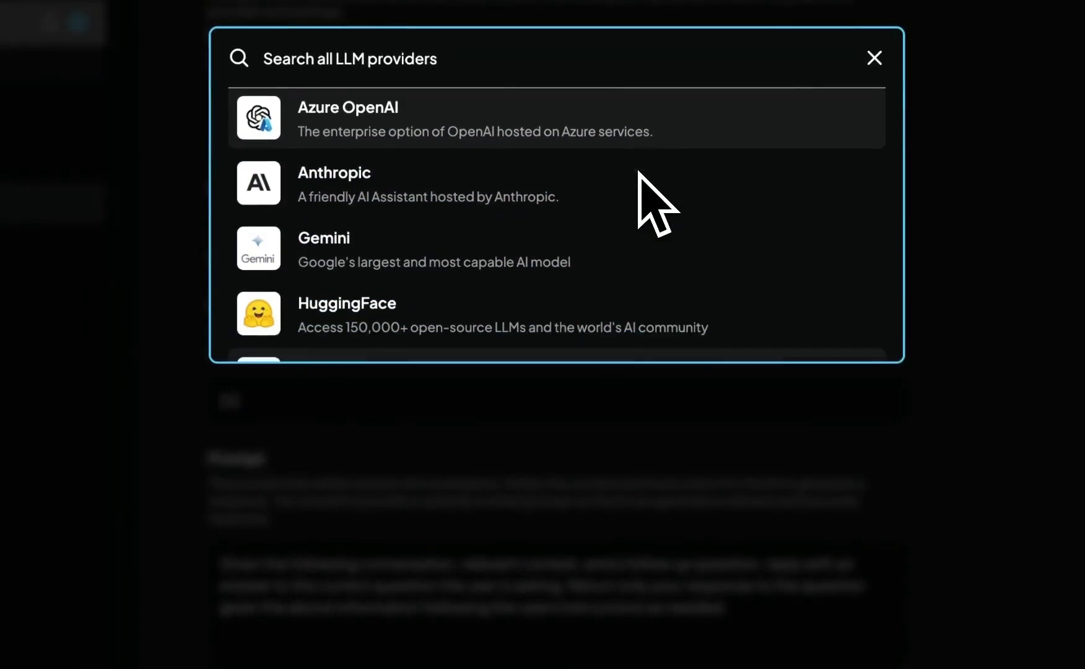
scroll(638, 172, "down", 4)
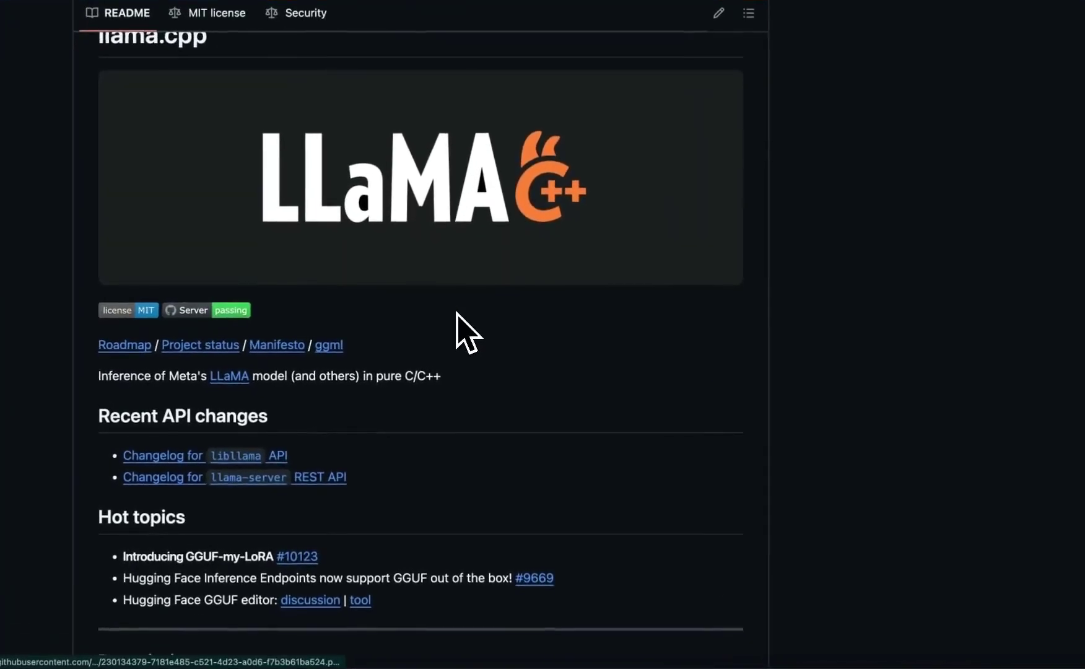
scroll(465, 331, "down", 1)
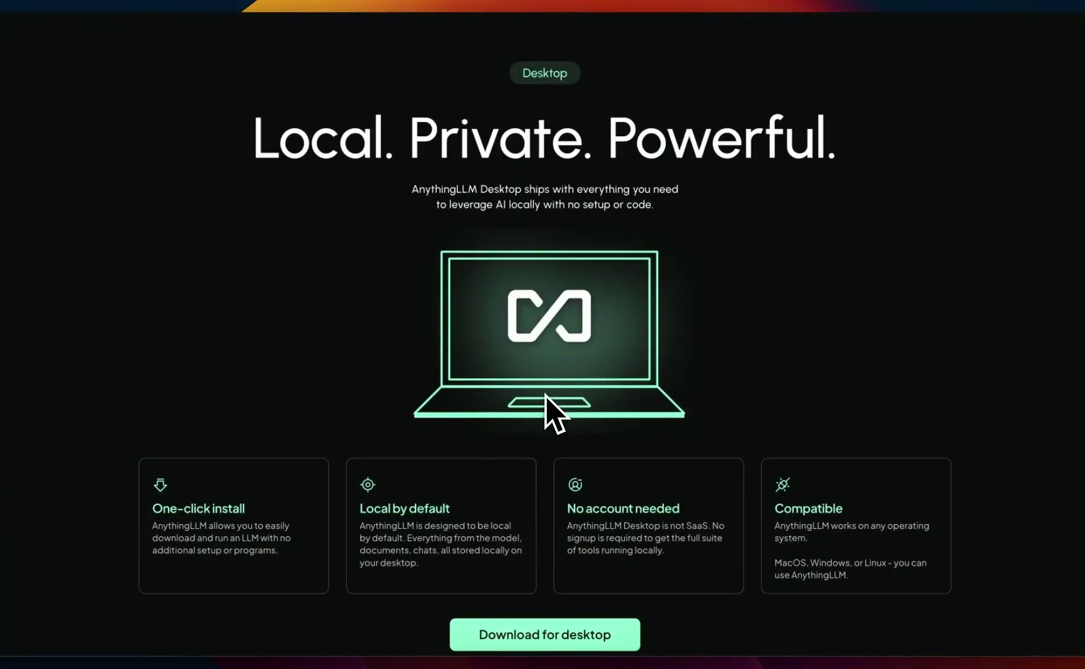
scroll(545, 394, "down", 1)
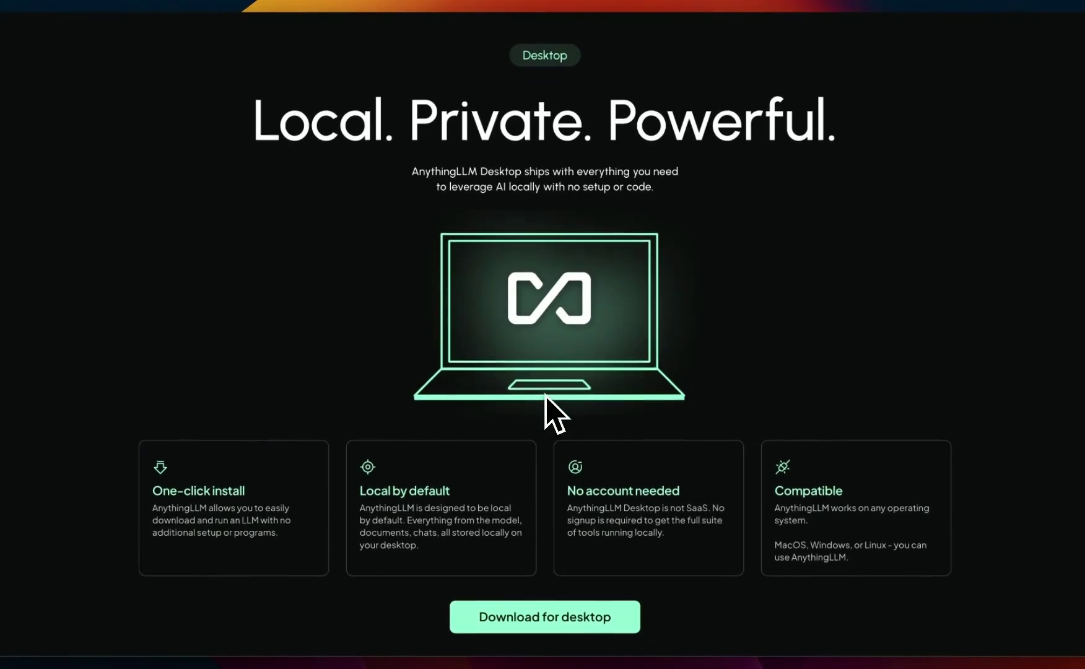
scroll(545, 394, "down", 10)
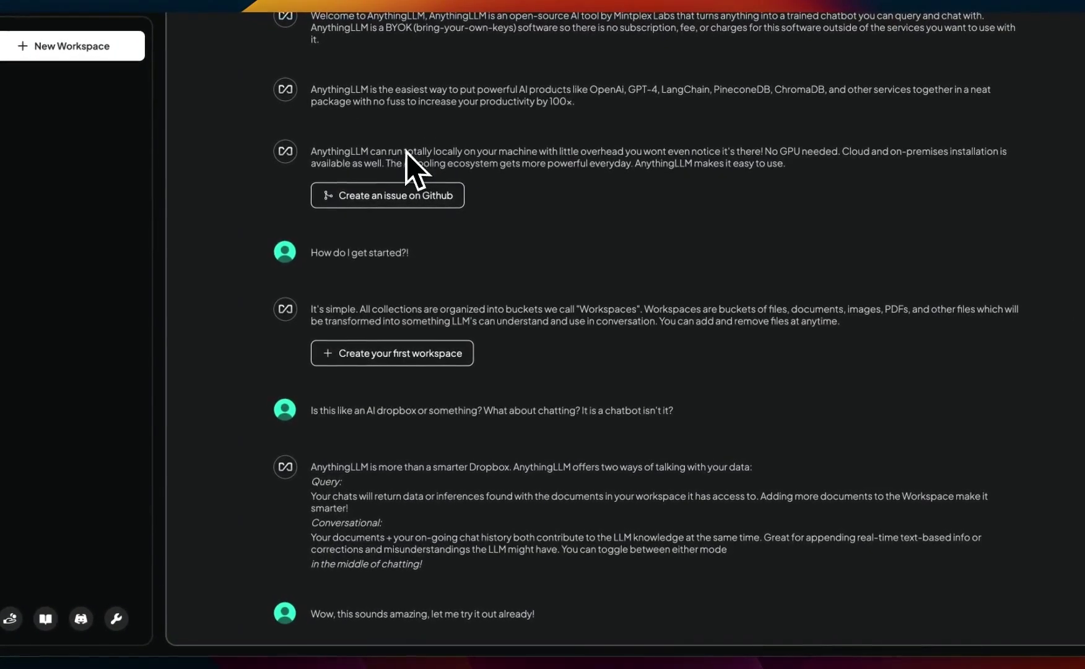
Step: Create a new workspace named "agent" and open its chat settings
left_click(82, 51)
left_click(384, 320)
type("agent")
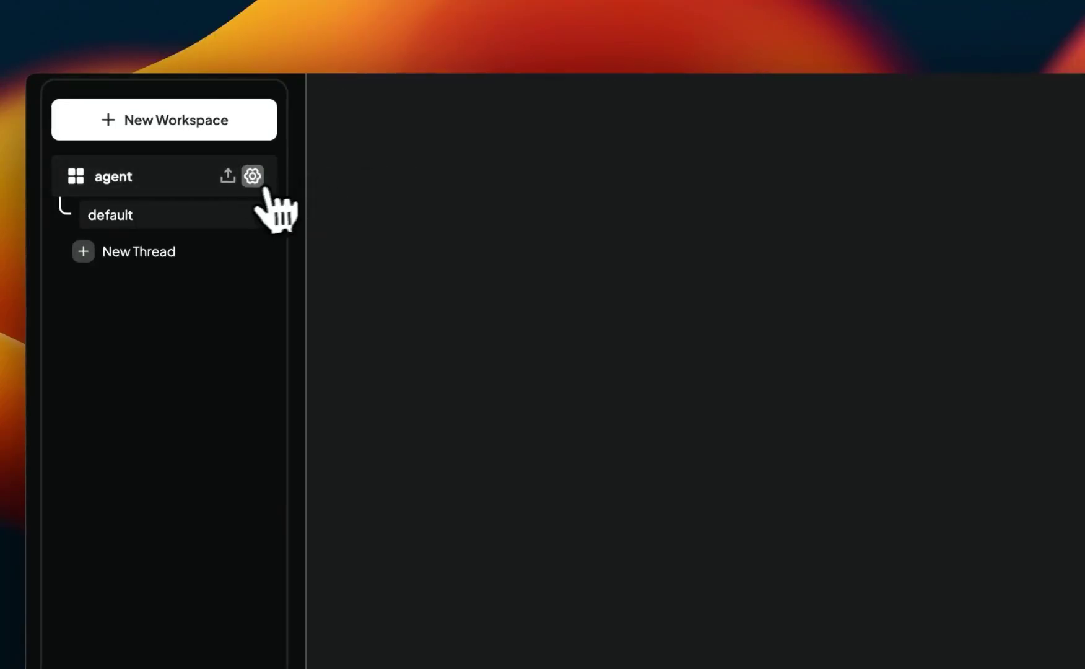
left_click(636, 81)
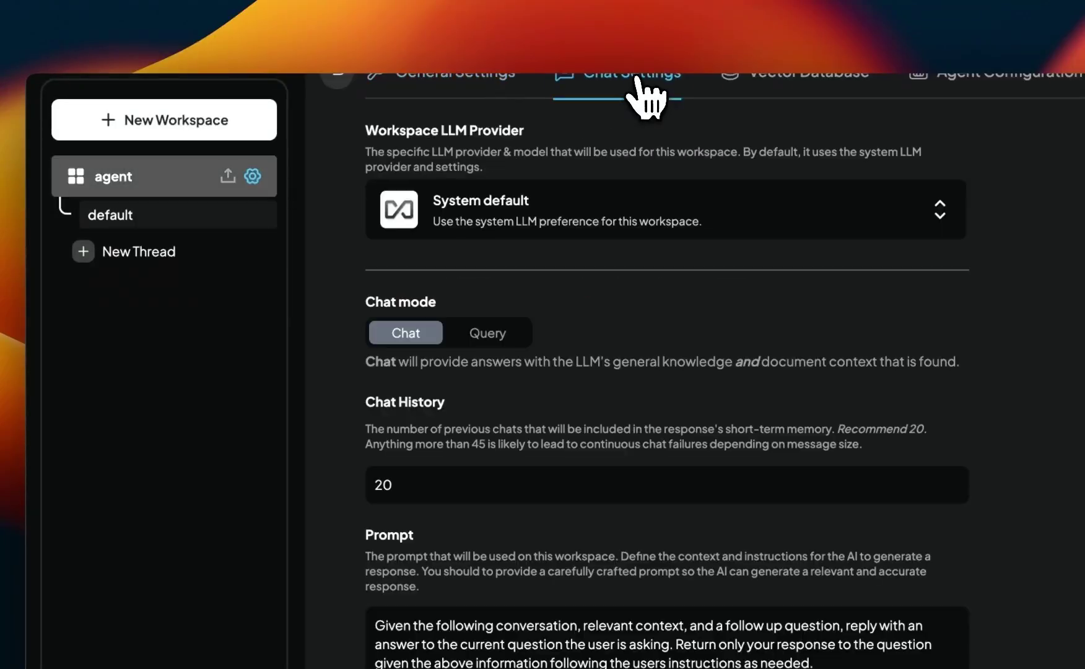
Step: Browse the available LLM providers and choose AnythingLLM as the workspace's provider
left_click(624, 230)
scroll(624, 340, "down", 5)
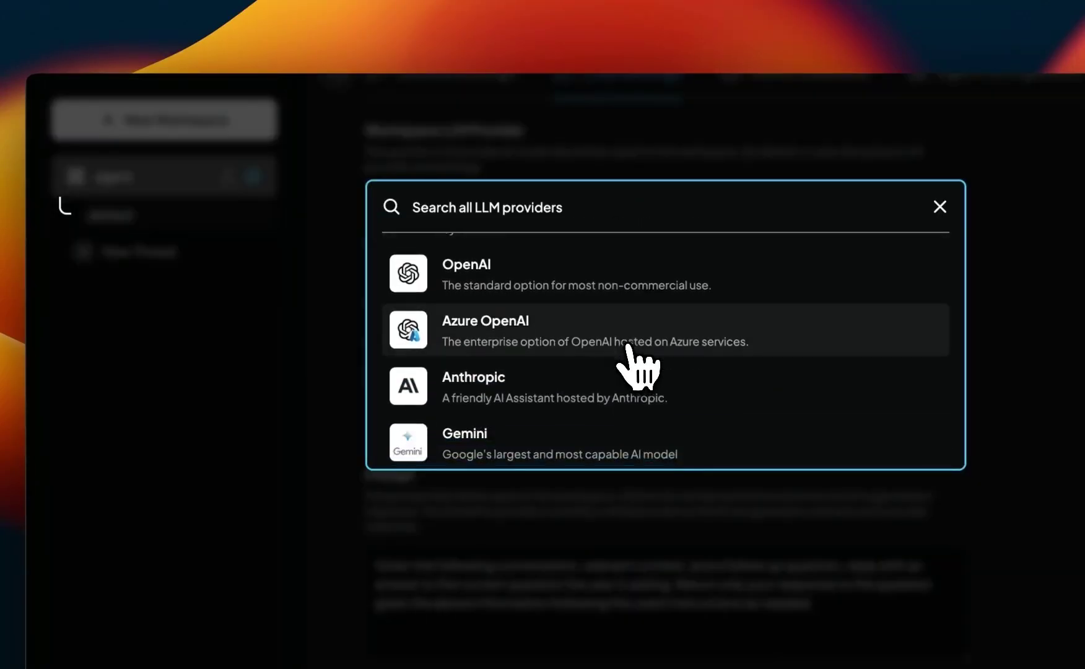
scroll(625, 356, "down", 5)
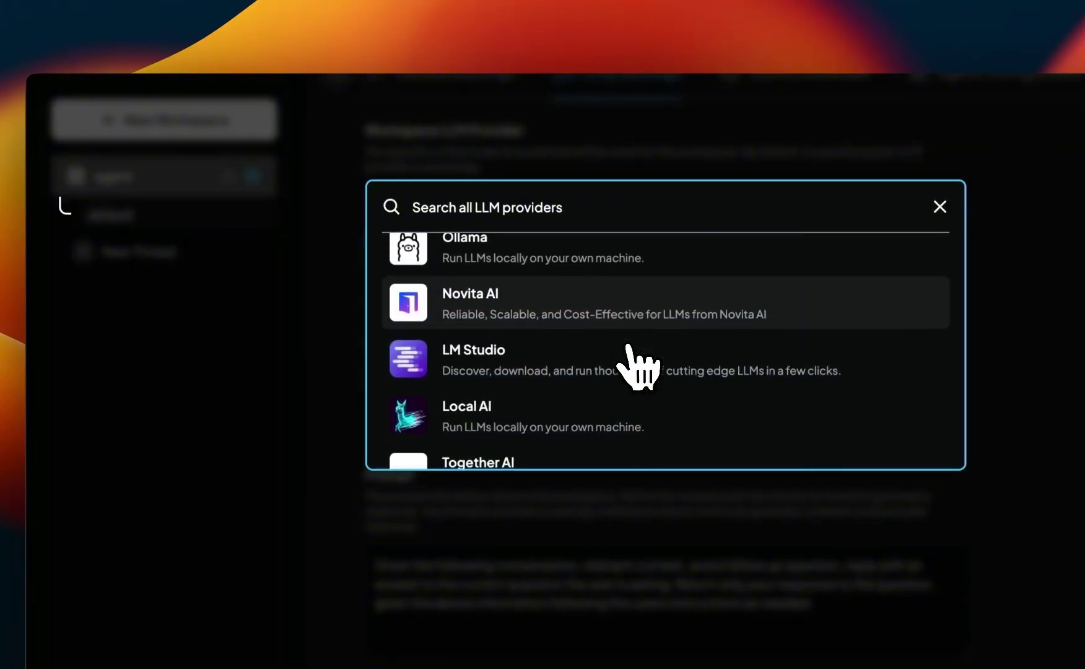
scroll(625, 358, "up", 4)
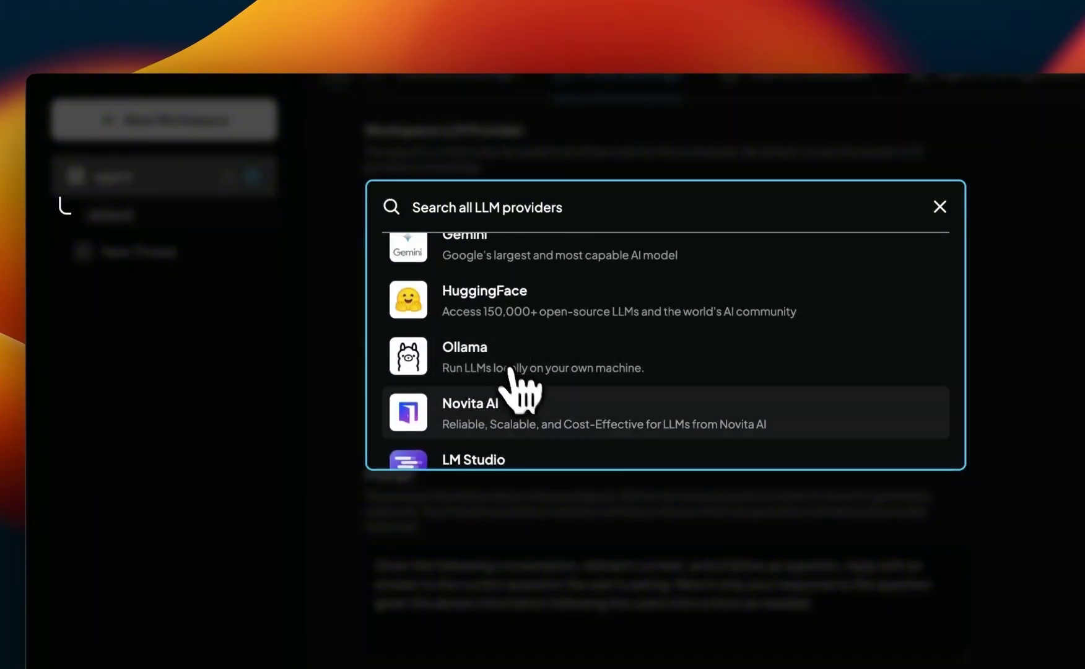
scroll(557, 428, "down", 3)
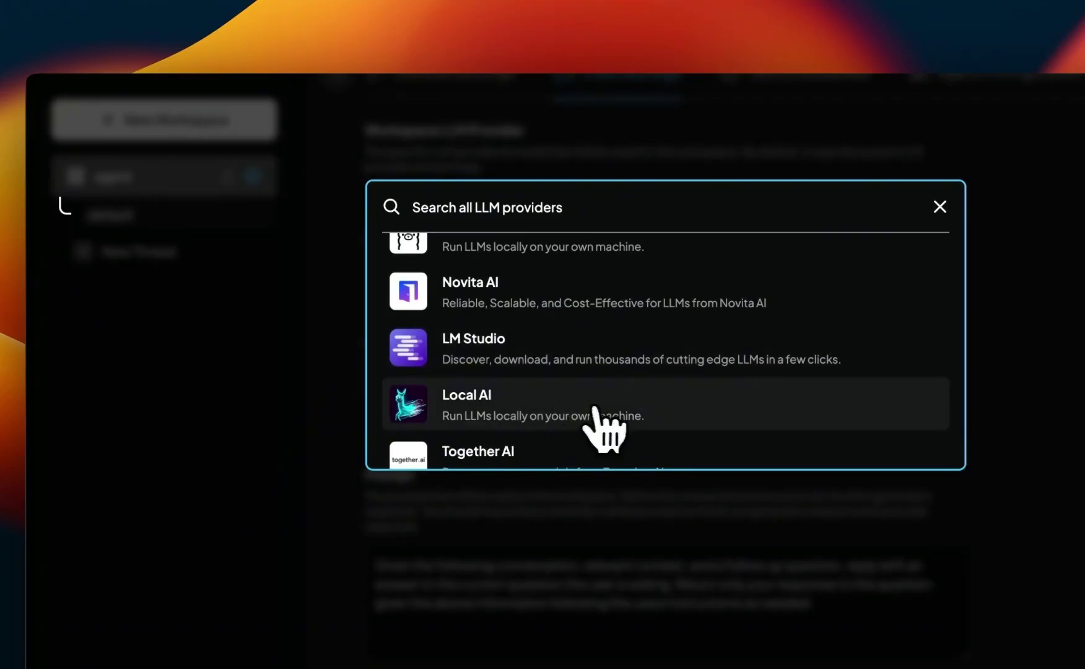
scroll(598, 415, "up", 1)
scroll(601, 409, "up", 3)
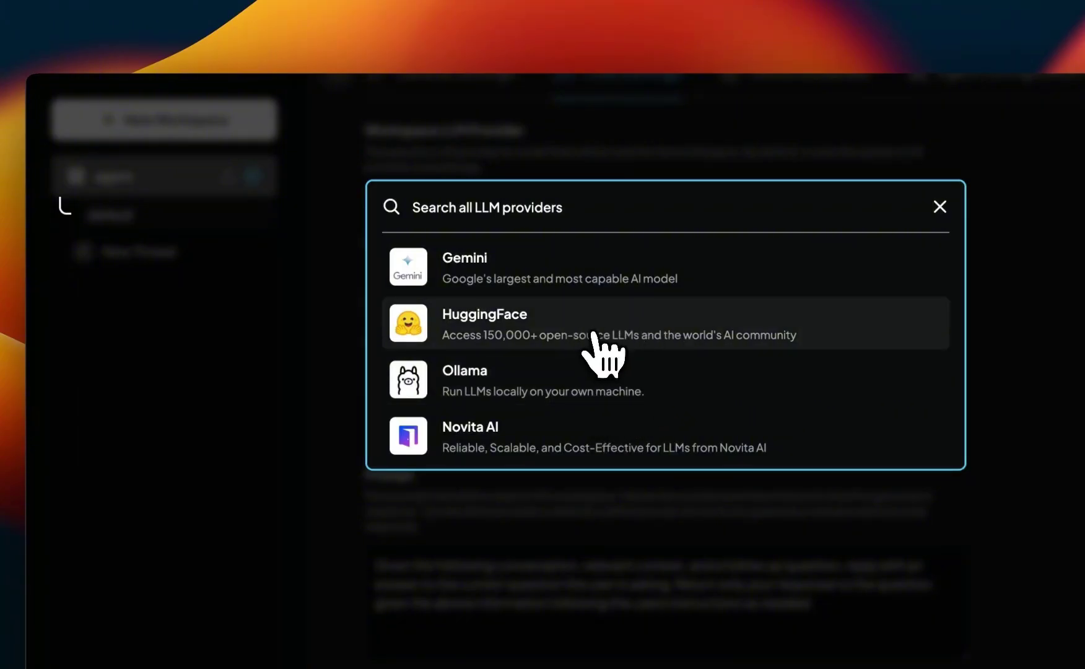
scroll(631, 338, "up", 5)
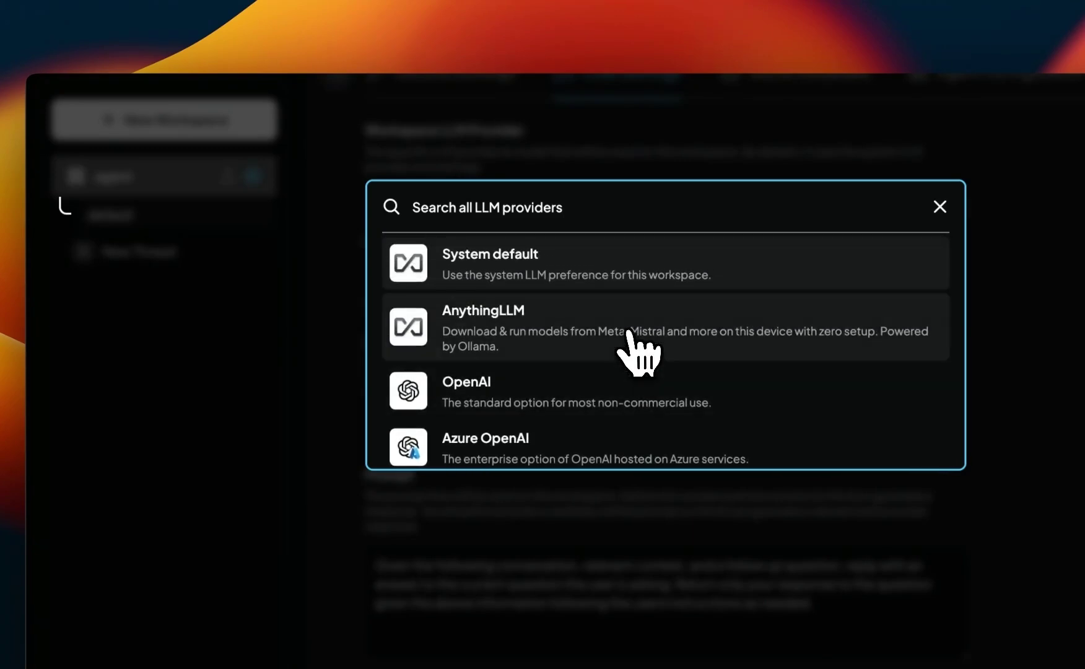
left_click(554, 333)
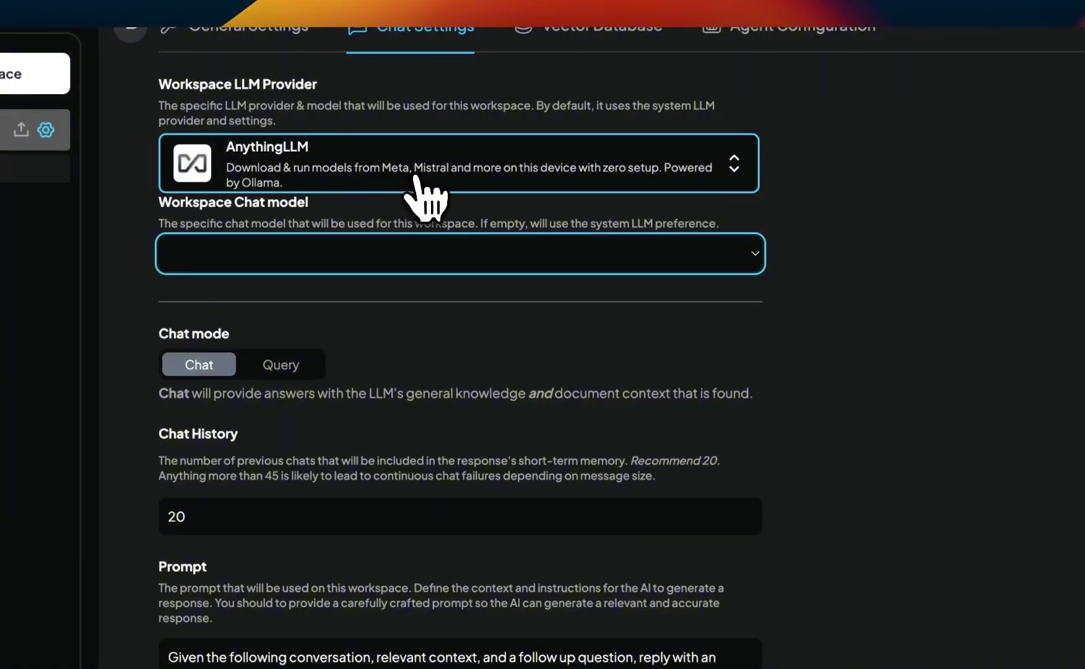
Step: Set the agent workspace's LLM provider to Ollama
left_click(416, 180)
scroll(554, 327, "down", 5)
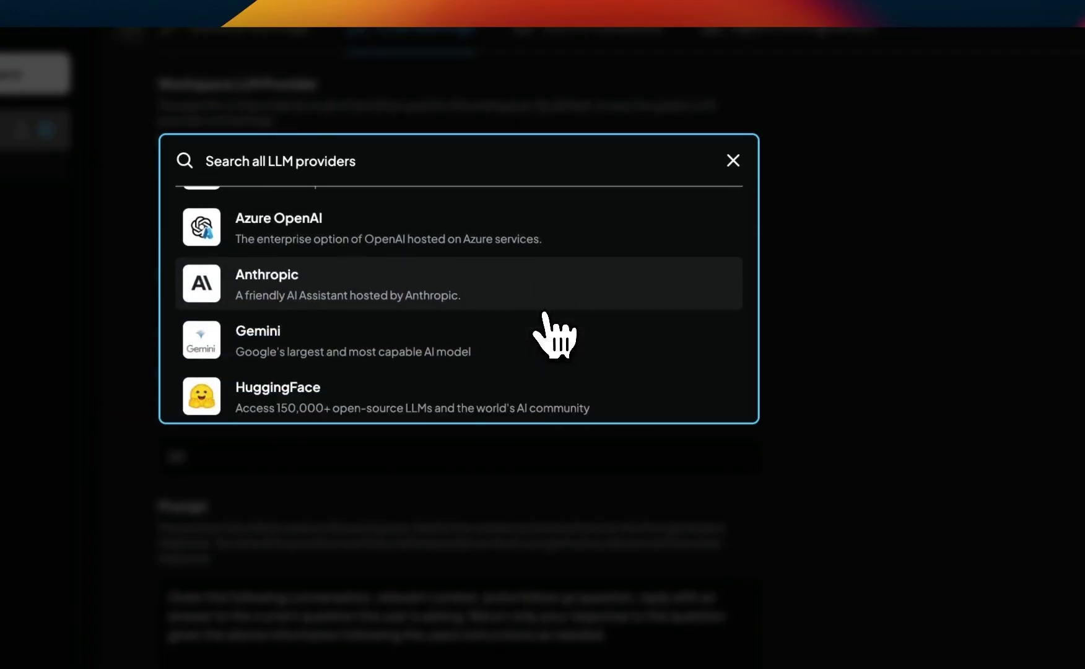
scroll(545, 316, "down", 3)
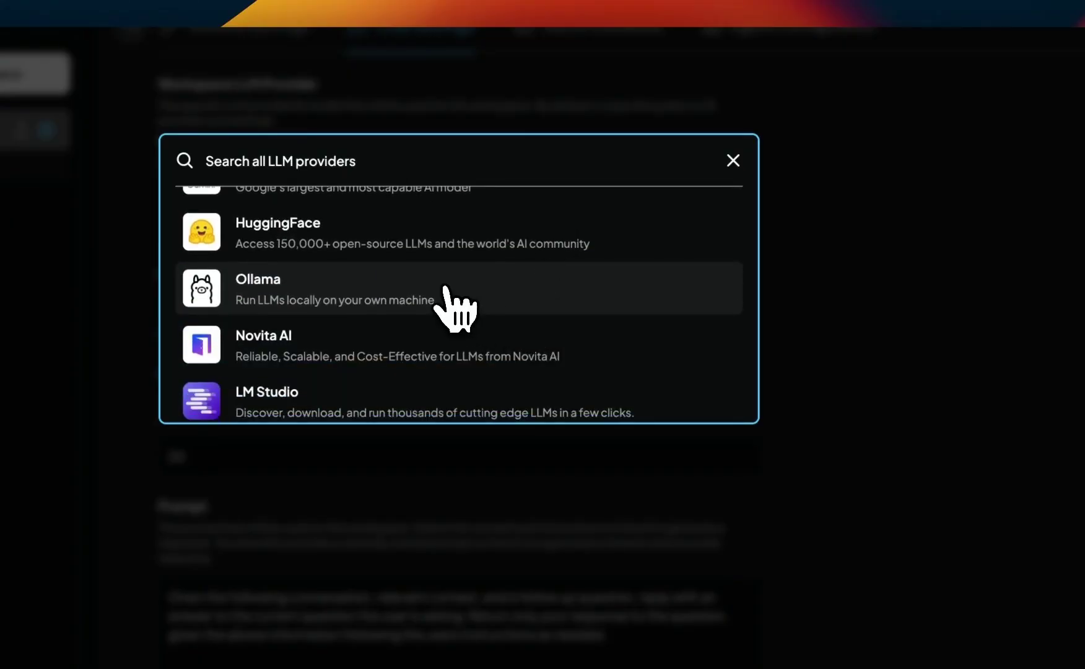
scroll(447, 291, "down", 1)
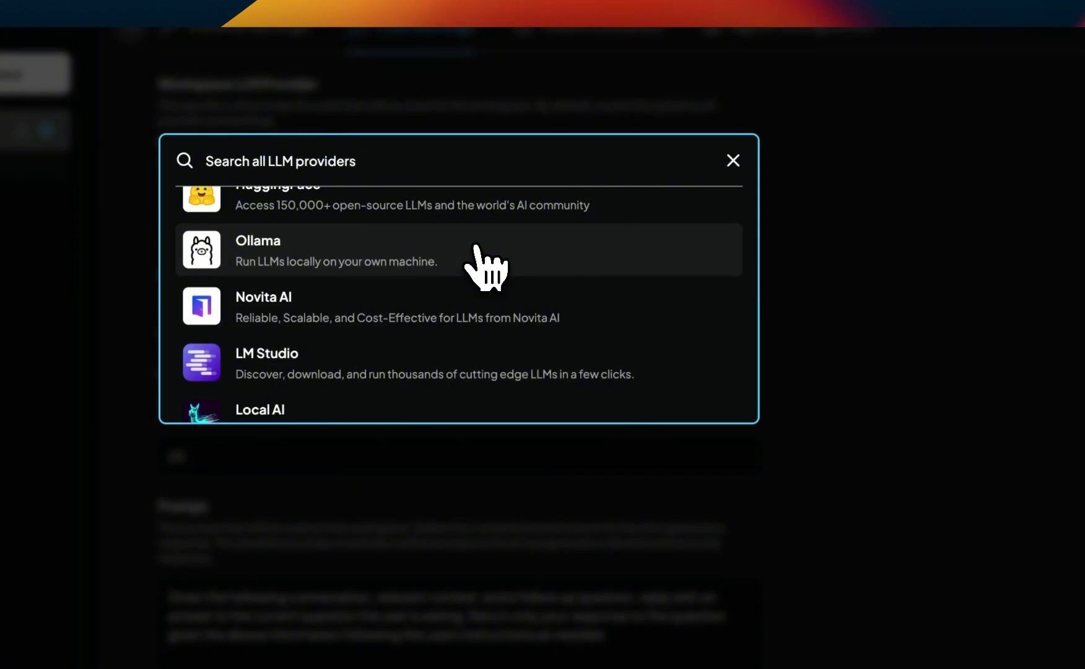
scroll(476, 245, "up", 6)
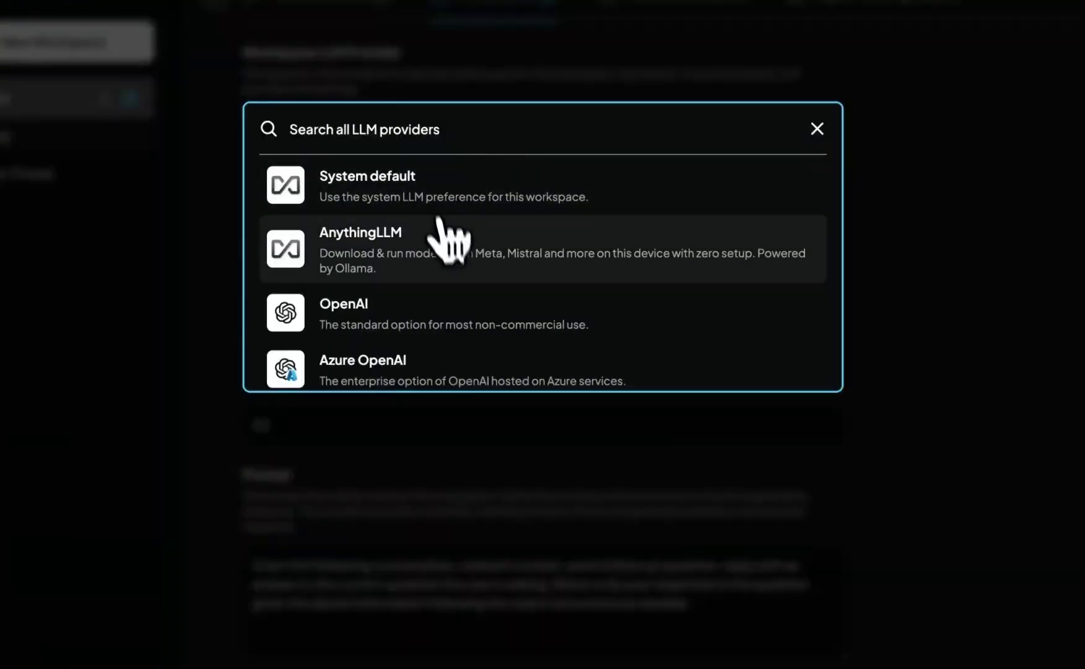
scroll(363, 331, "down", 3)
scroll(449, 304, "down", 3)
left_click(429, 333)
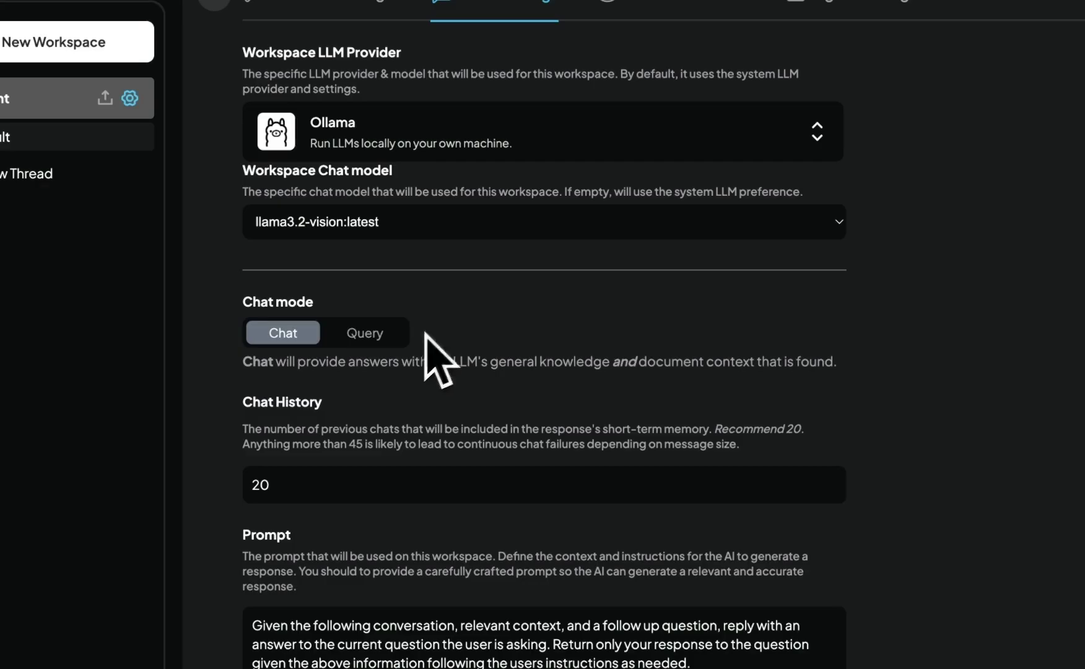
Step: Set the workspace chat model to llama3:8b and highlight the "ollama run llama3:8b" command in the terminal
left_click(487, 223)
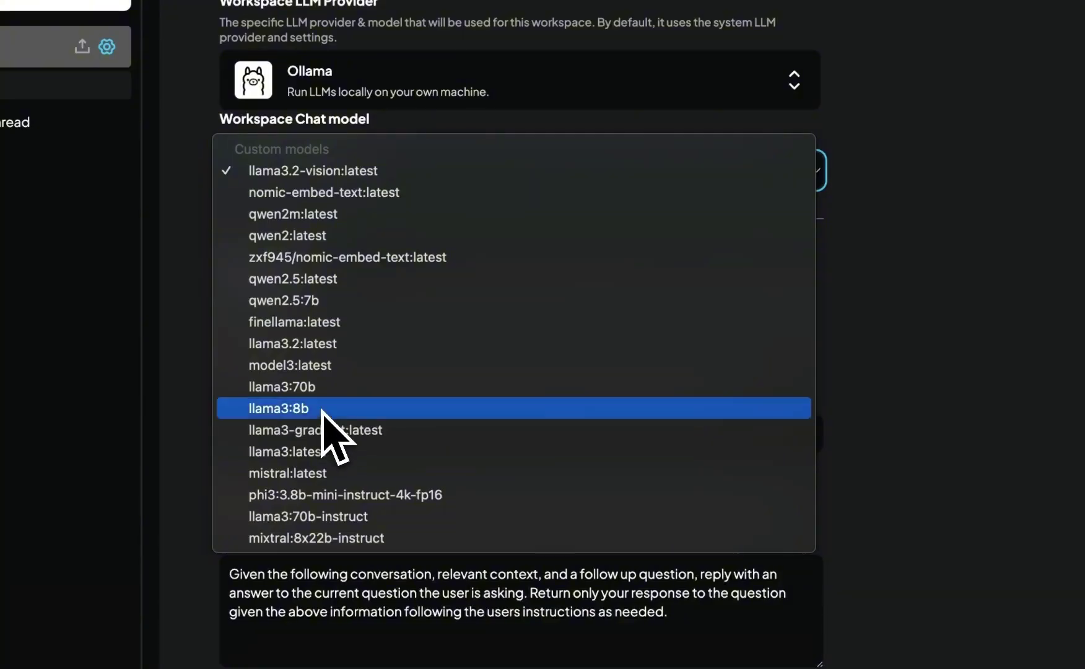
left_click(322, 409)
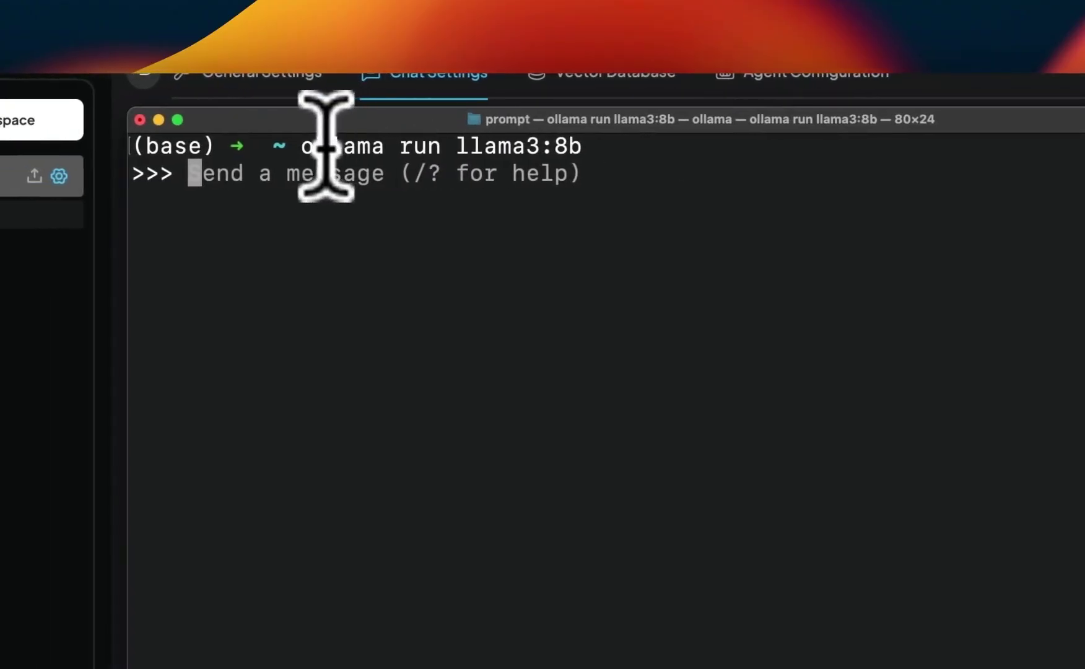
left_click_drag(296, 146, 612, 146)
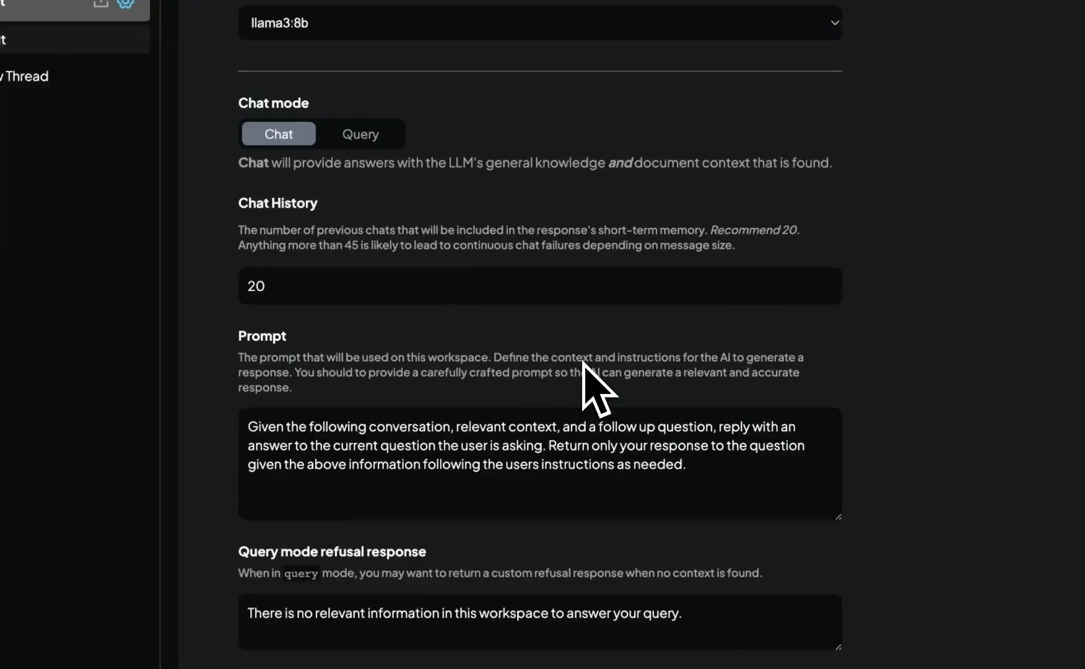
Step: Review the remaining chat settings and save them by updating the workspace
scroll(521, 359, "up", 2)
scroll(593, 387, "down", 2)
scroll(588, 388, "down", 3)
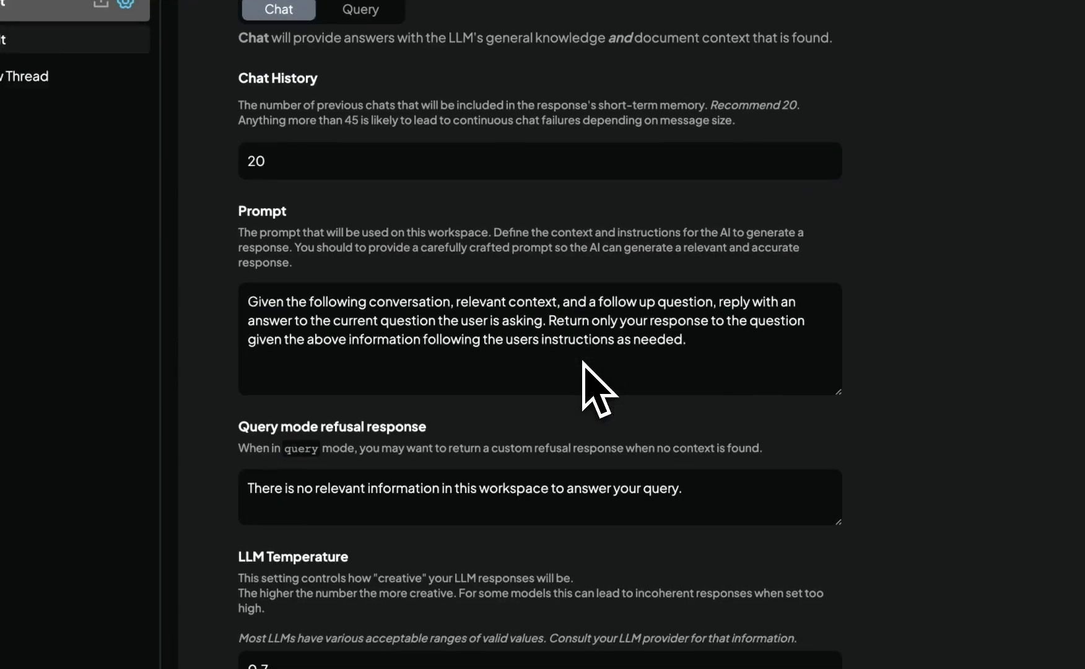
scroll(581, 395, "down", 3)
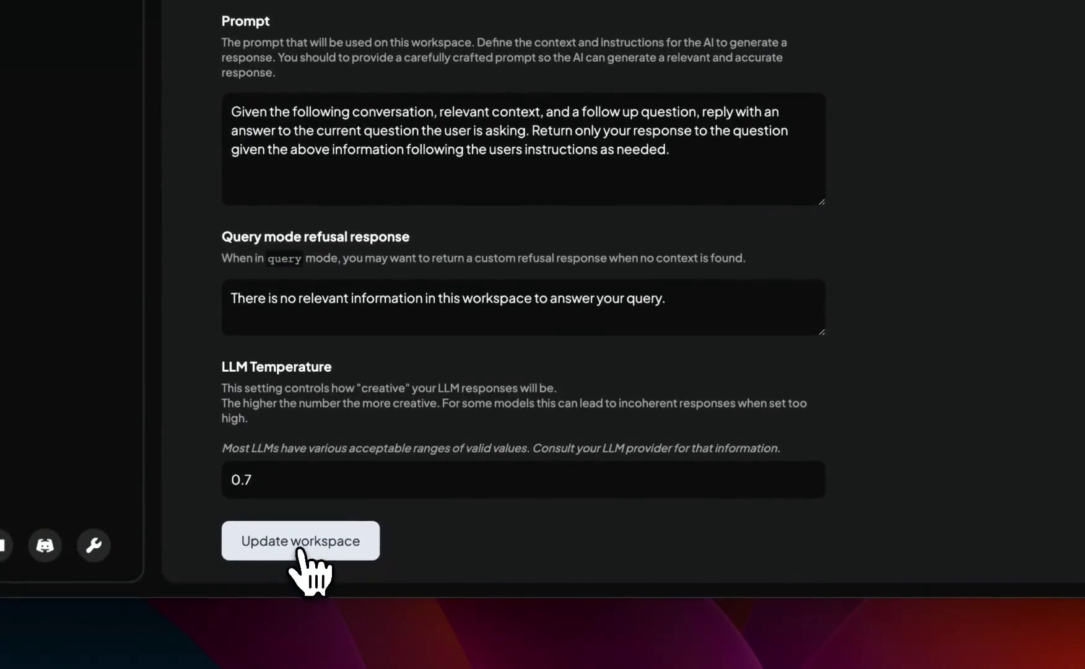
left_click(303, 554)
Step: Send the message "Hi" in the agent workspace's default thread and highlight the reply
scroll(310, 558, "up", 1)
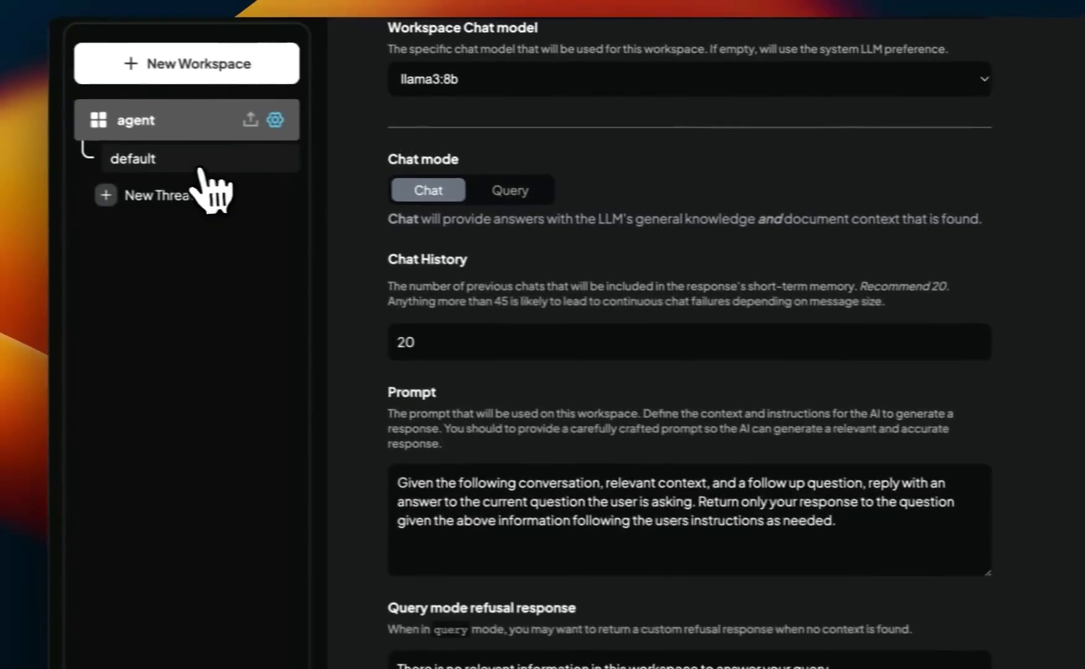
left_click(207, 164)
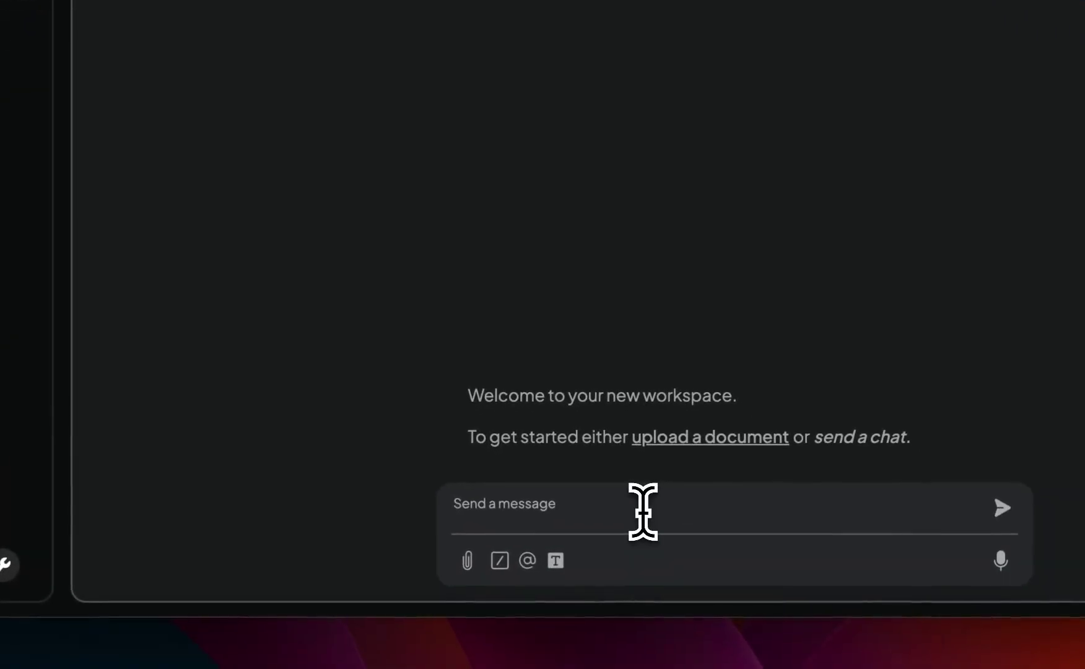
type("Hi")
key("Return")
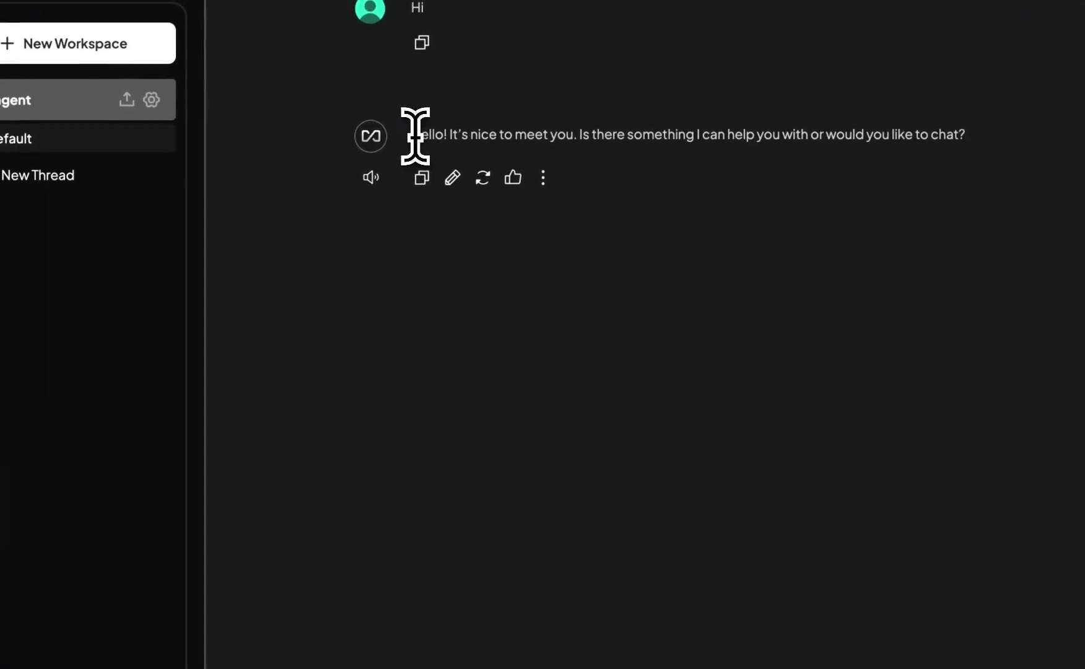
left_click_drag(415, 135, 950, 134)
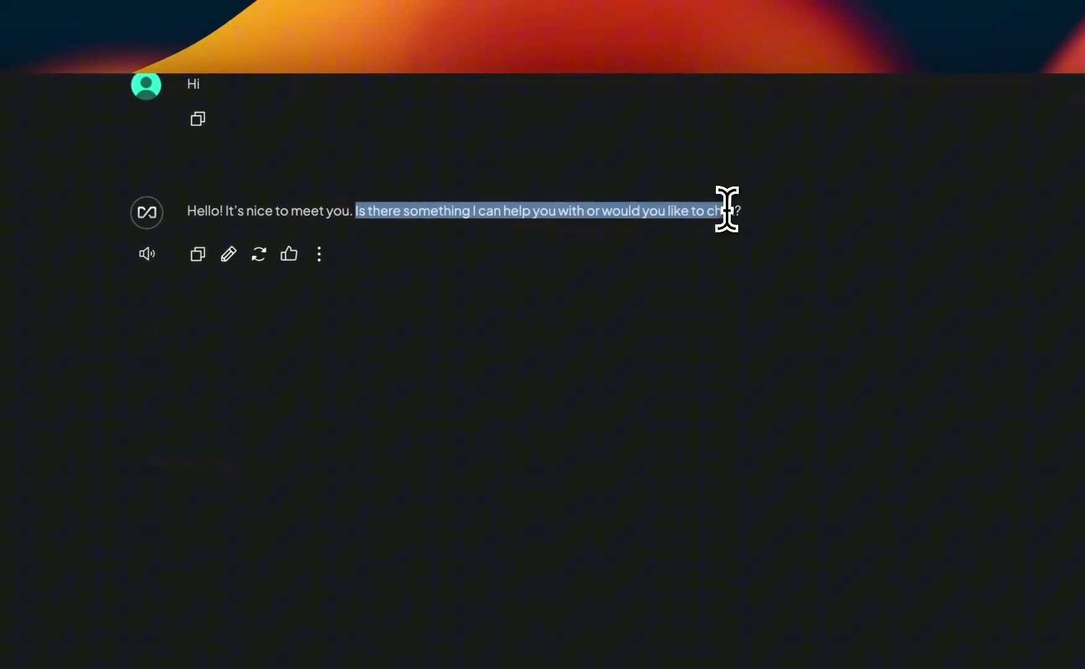
left_click_drag(727, 210, 772, 213)
left_click(777, 213)
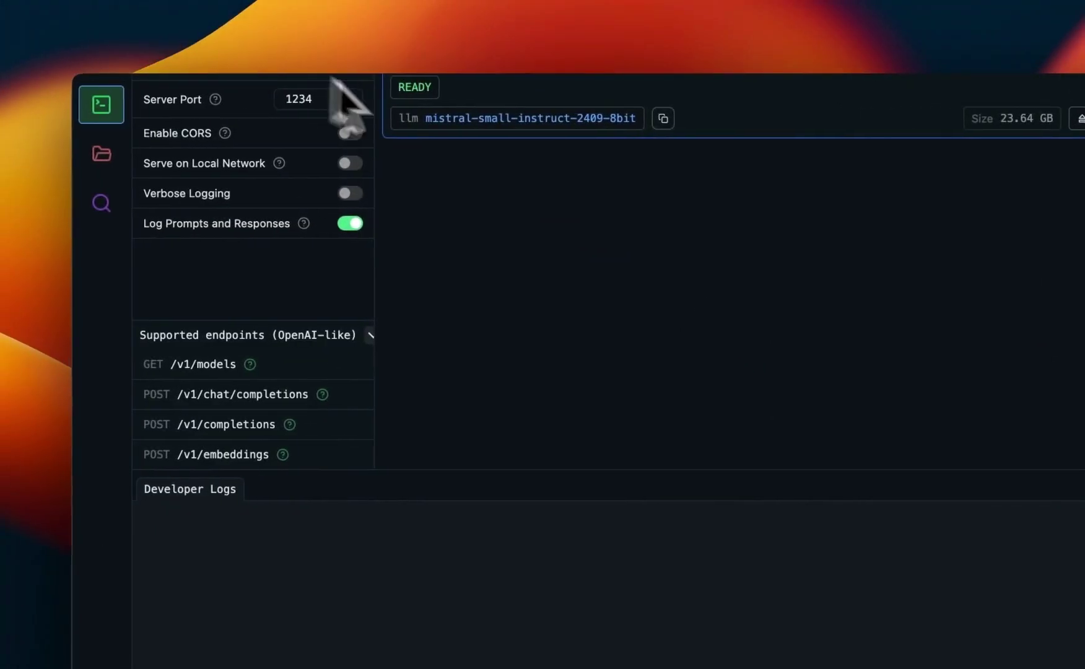
Step: Switch to LM Studio's local server and examine the loaded model's name, including its 8bit suffix
left_click_drag(426, 118, 640, 122)
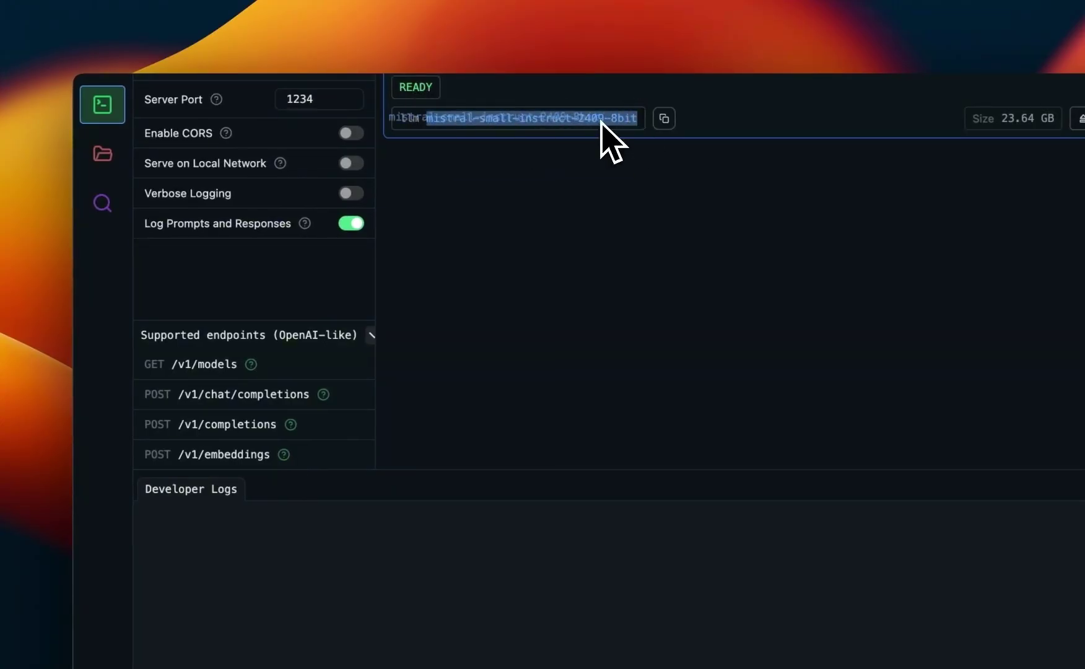
left_click(646, 124)
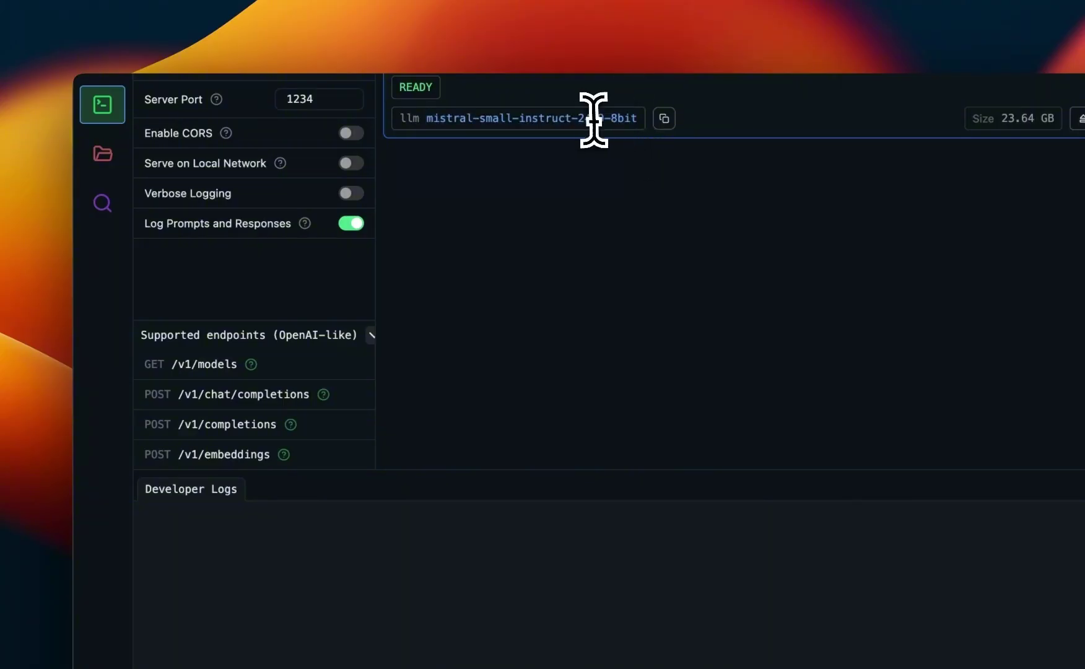
left_click_drag(613, 123, 651, 127)
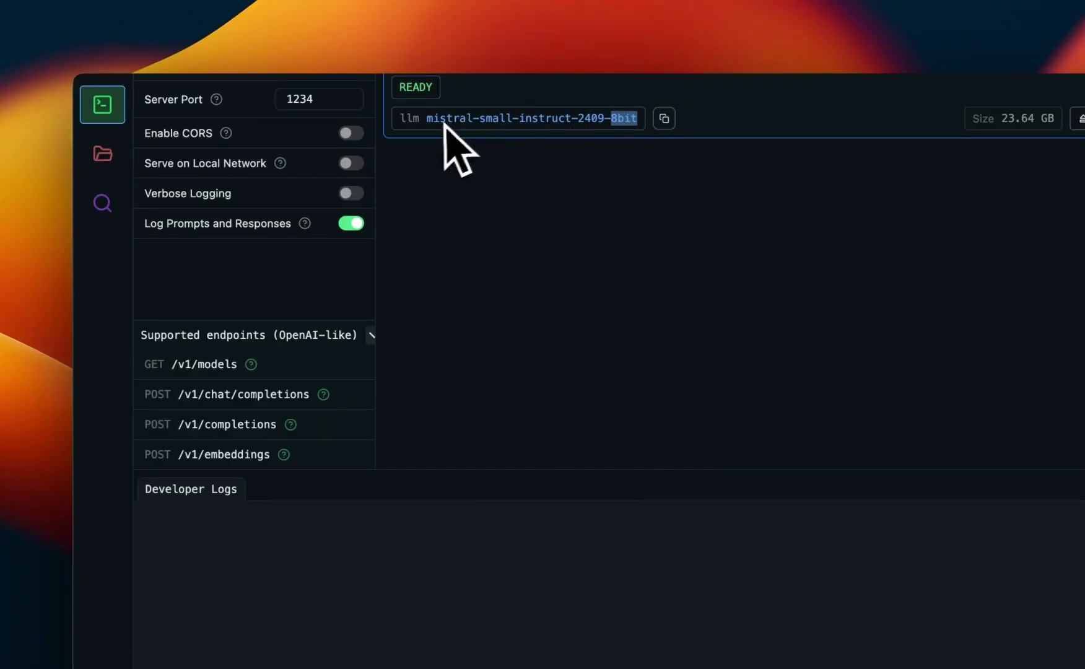
left_click_drag(426, 119, 525, 118)
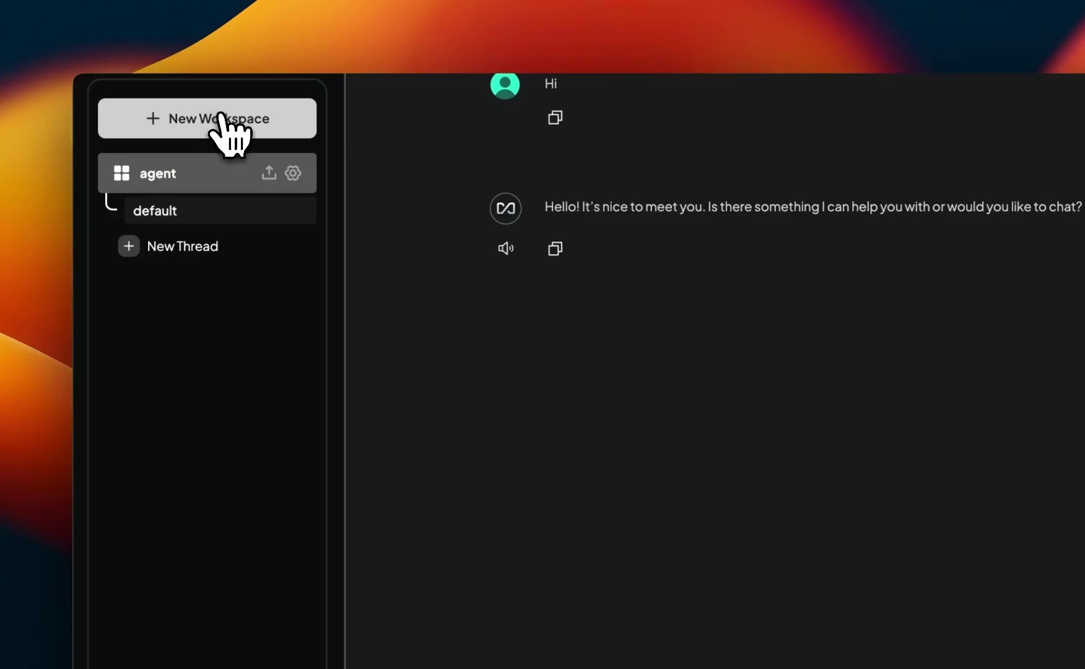
Step: Create a new workspace named agent-2
left_click(226, 123)
left_click(389, 356)
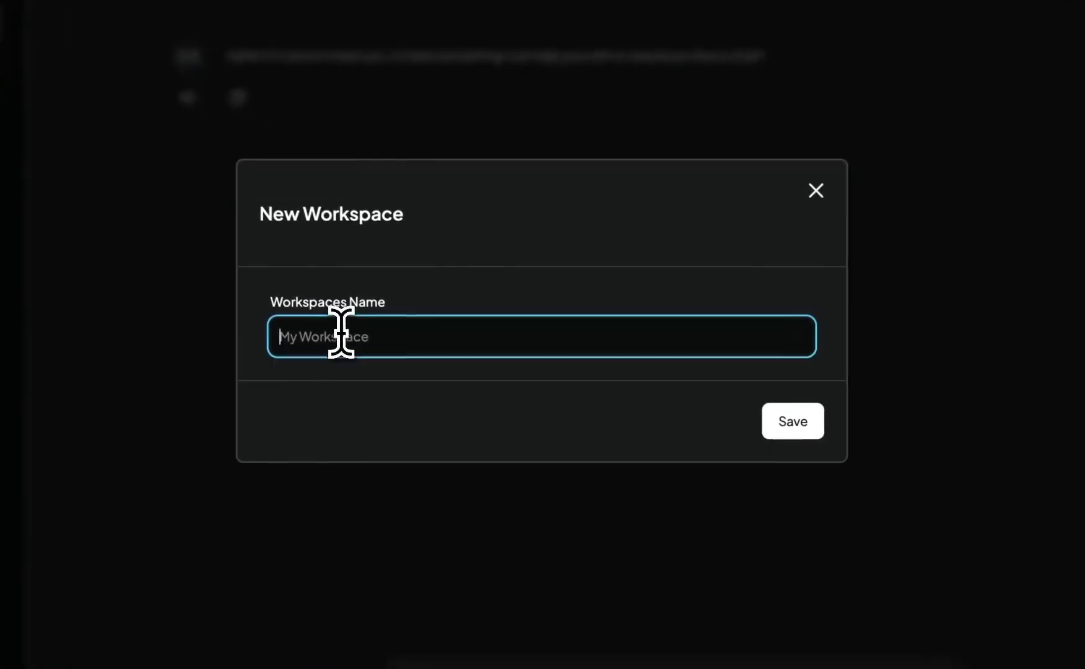
type("agent-2")
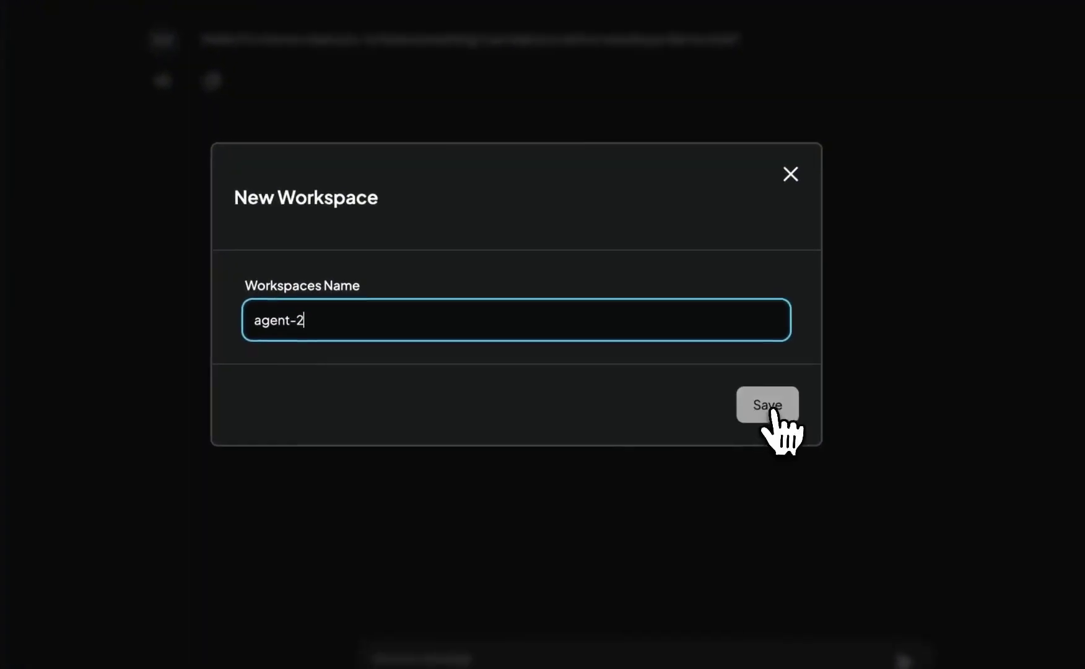
left_click(785, 419)
Step: Set agent-2's chat LLM provider to LM Studio with the mistral-small-instruct-2409-8bit model and update the workspace
left_click(253, 222)
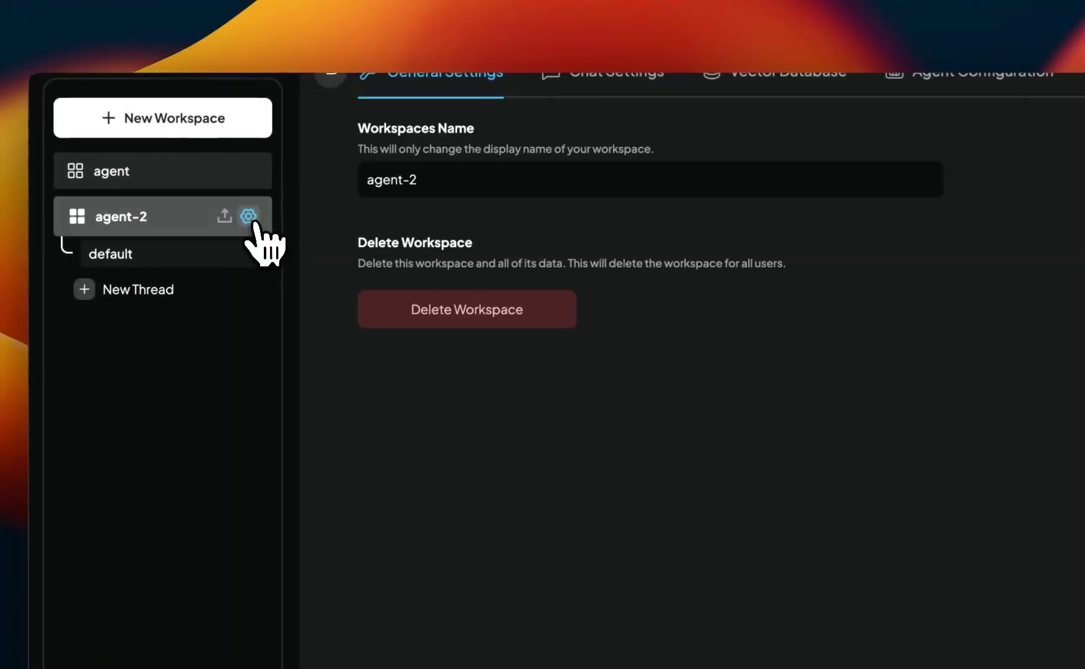
left_click(592, 79)
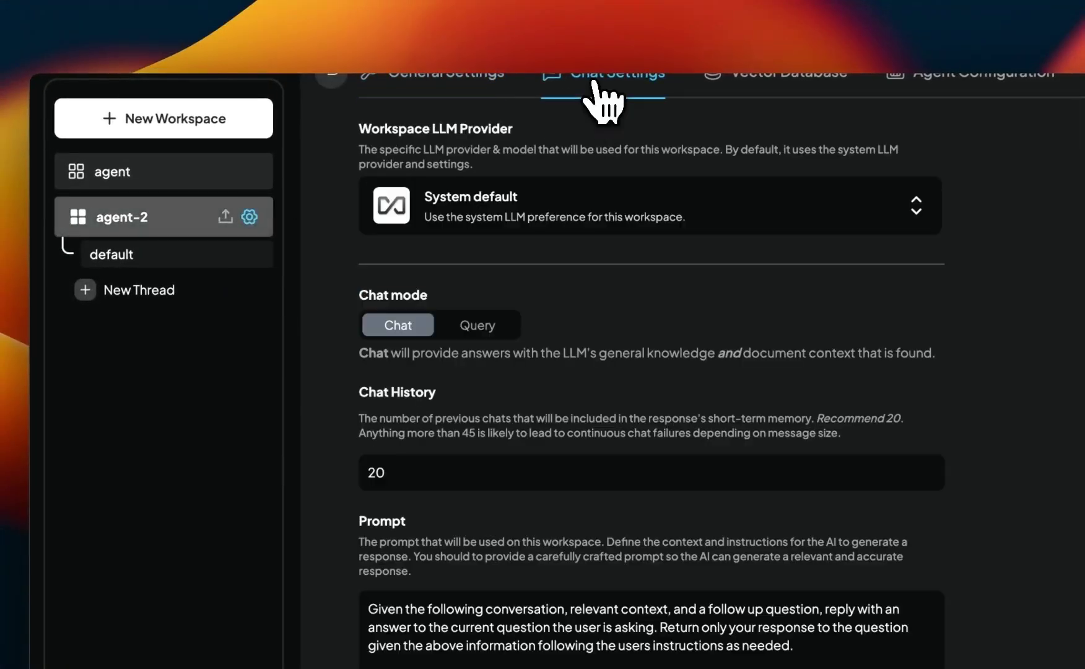
left_click(529, 224)
scroll(551, 338, "down", 8)
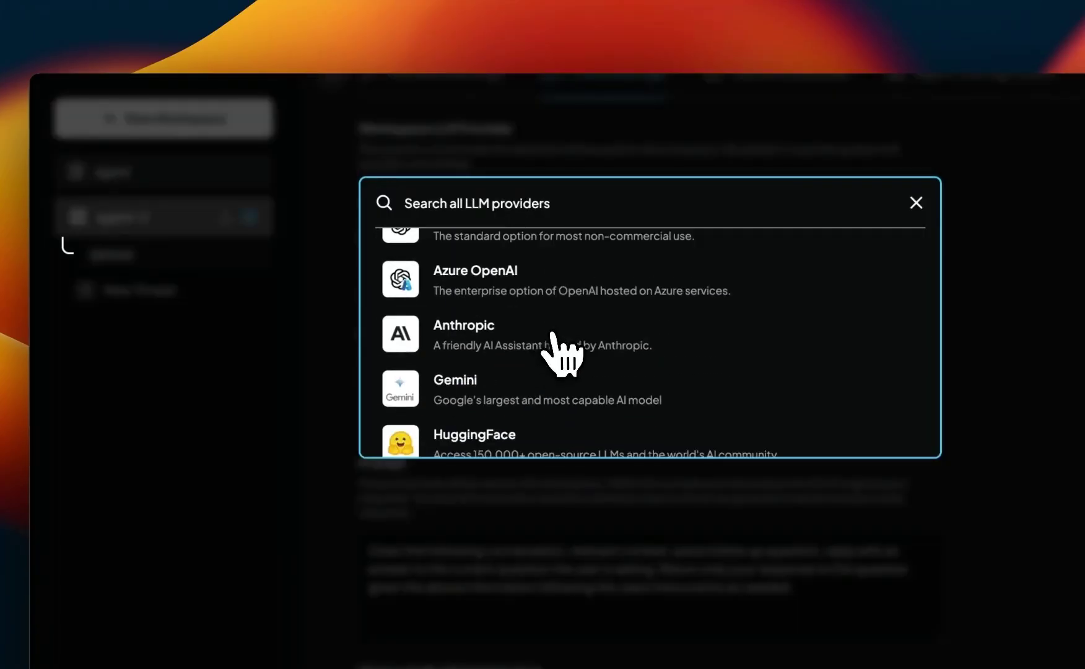
scroll(561, 353, "down", 1)
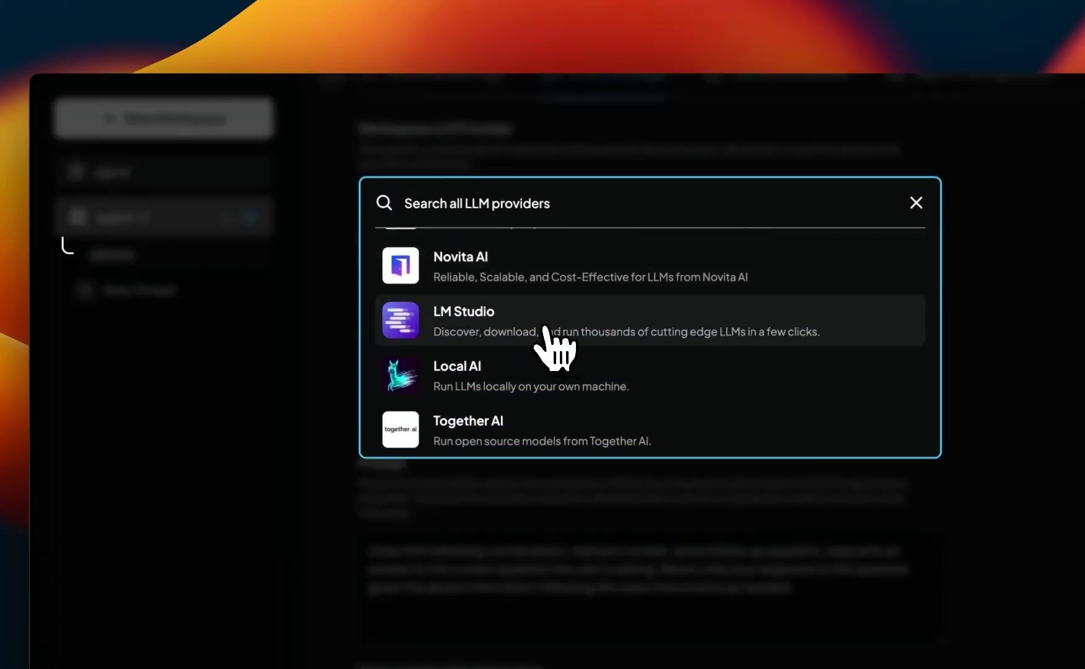
left_click(545, 328)
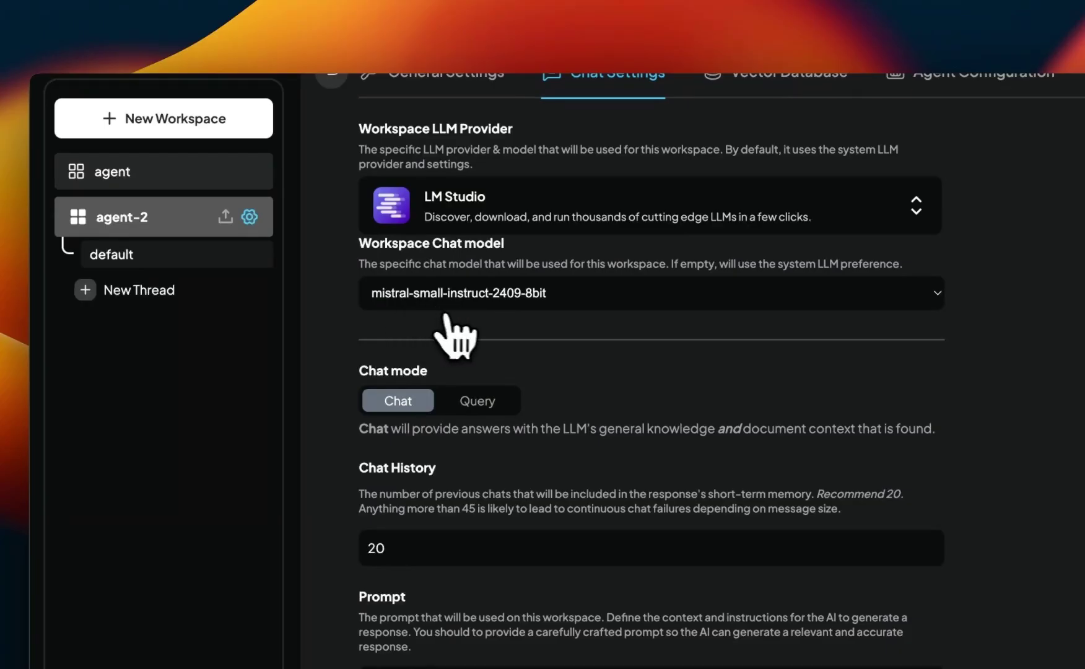
scroll(675, 374, "down", 4)
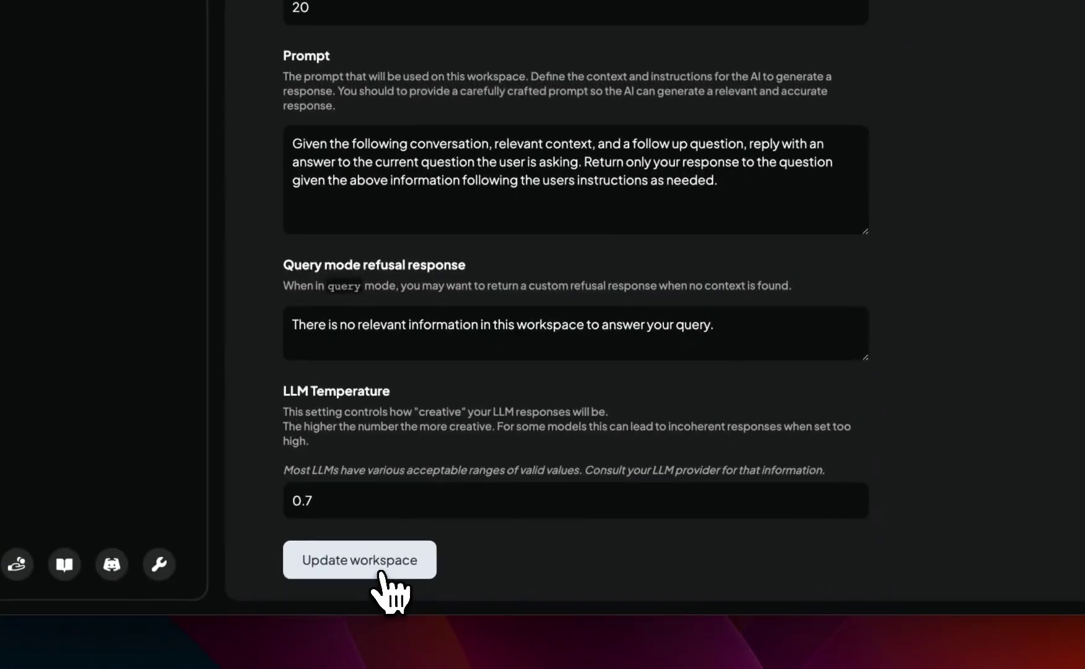
left_click(380, 569)
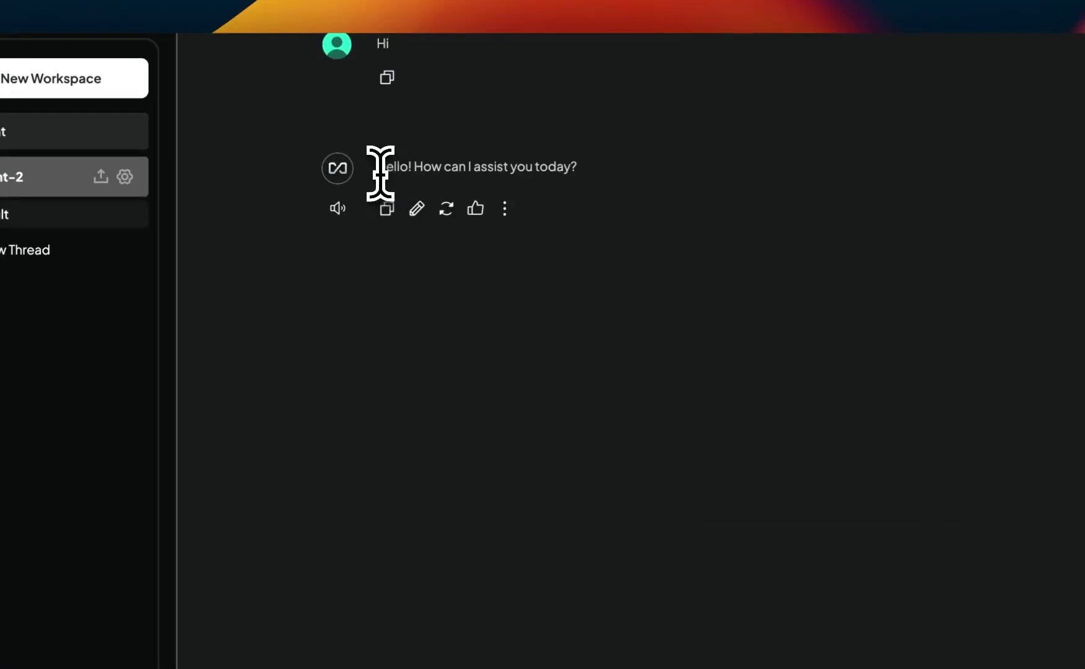
Step: Highlight agent-2's reply to "Hi", plus the system prompt and user message in LM Studio's developer logs
left_click_drag(378, 168, 504, 205)
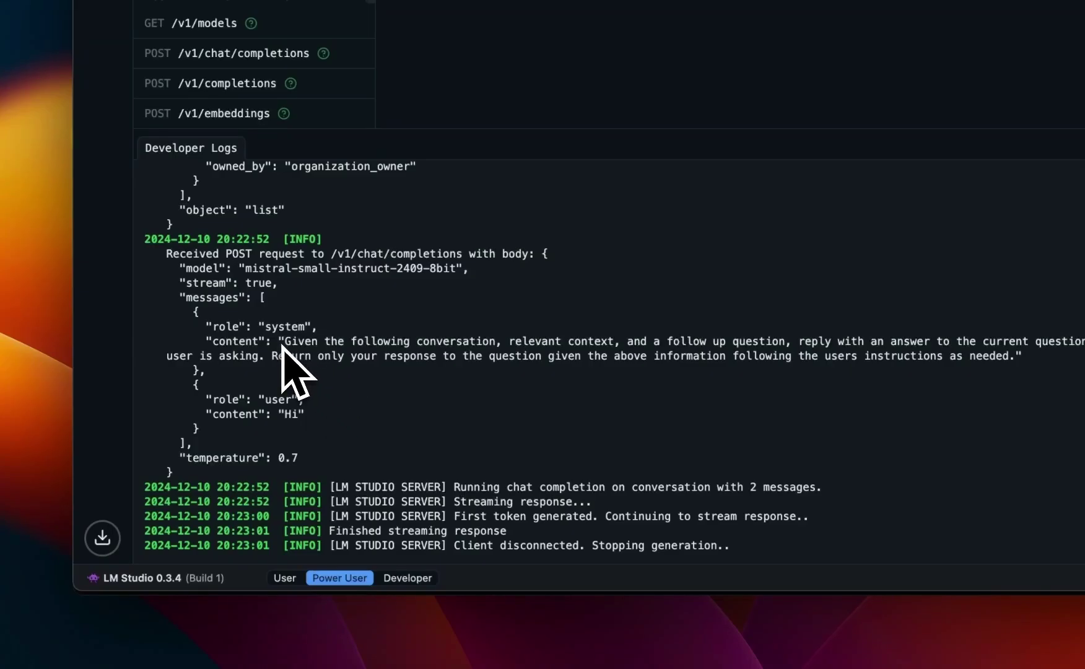
left_click_drag(285, 341, 458, 371)
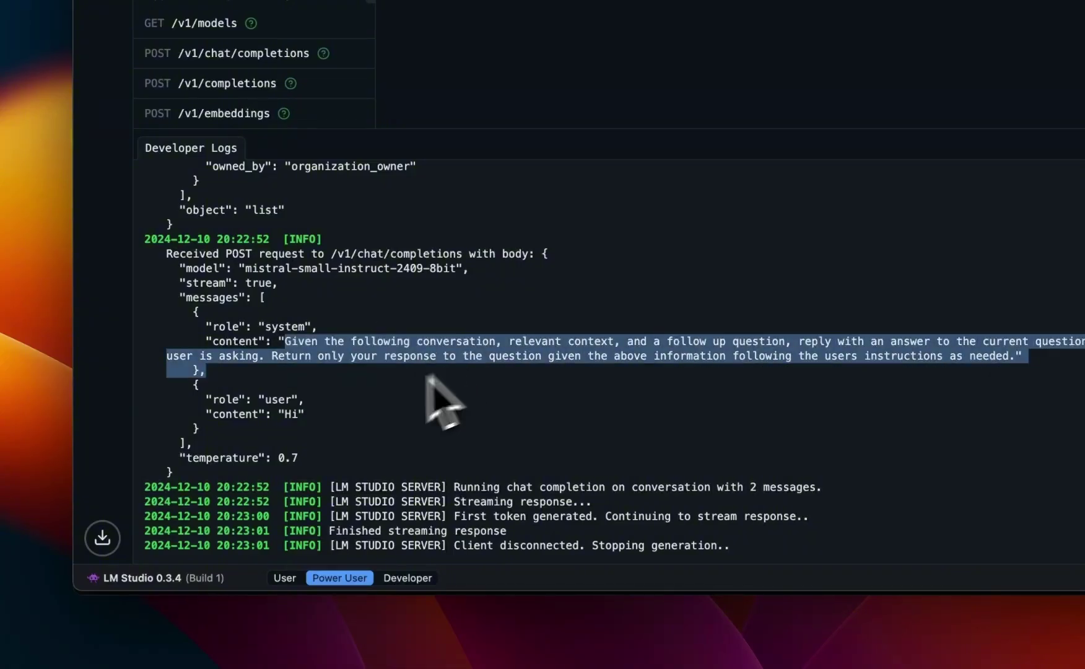
left_click_drag(321, 418, 138, 403)
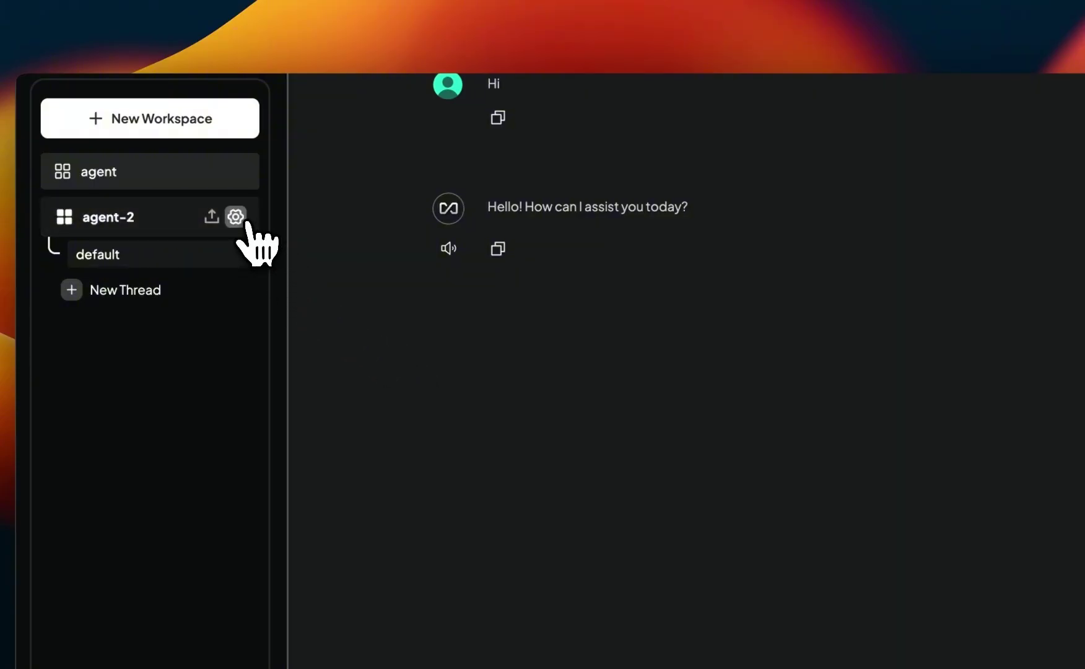
Step: Set agent-2's workspace agent LLM provider to LM Studio with mistral-small-instruct-2409-8bit and update the workspace agent
left_click(245, 220)
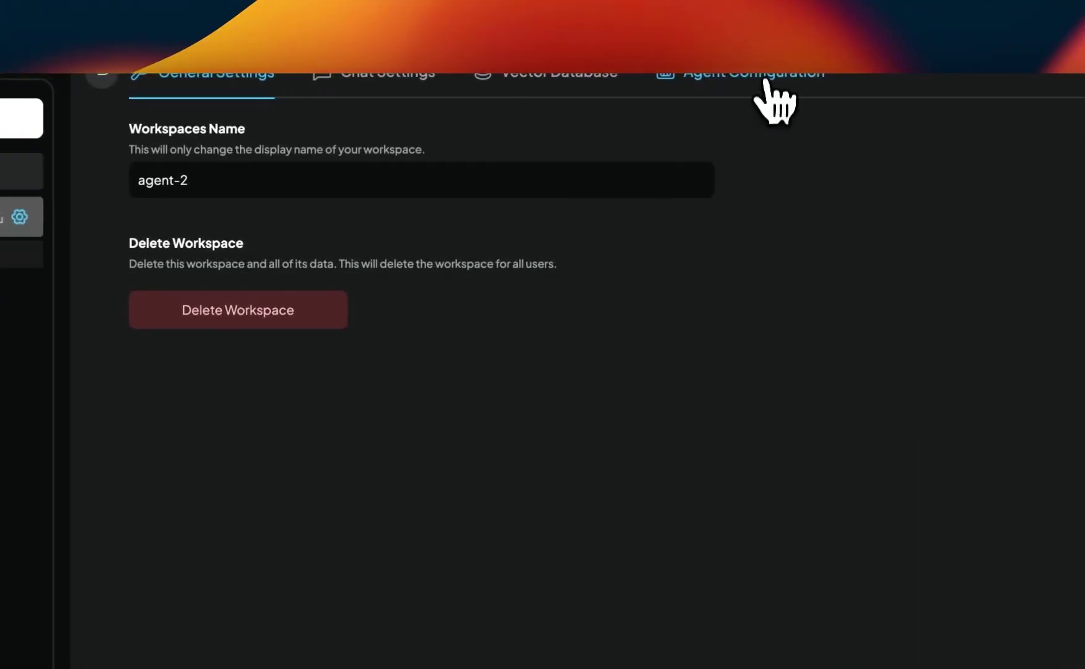
left_click(771, 99)
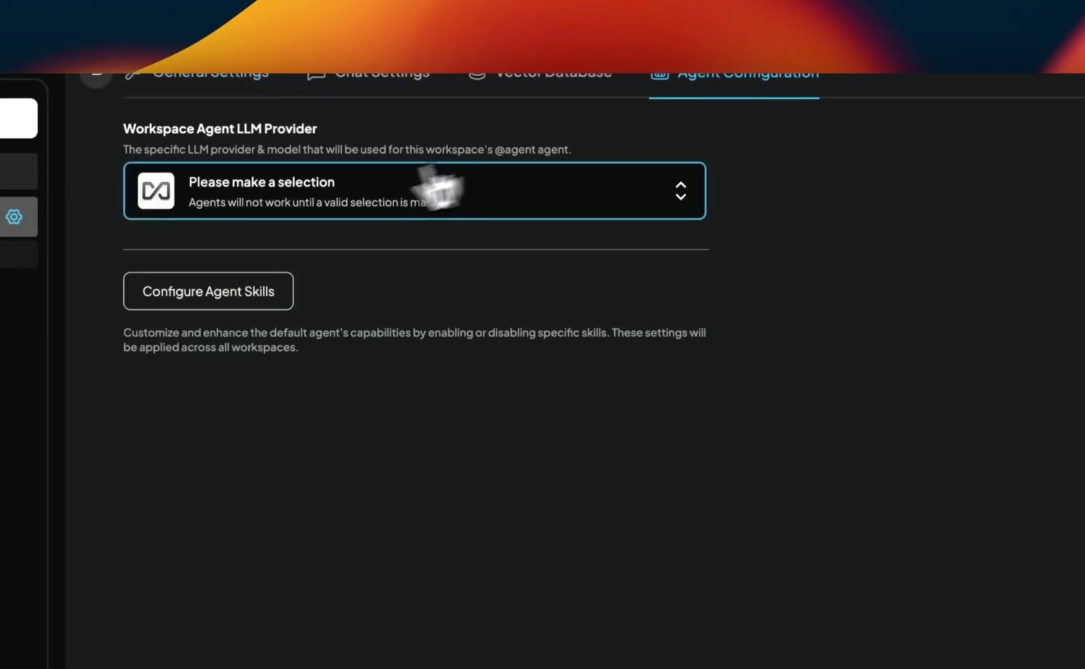
left_click(352, 197)
scroll(359, 285, "down", 3)
scroll(350, 332, "down", 5)
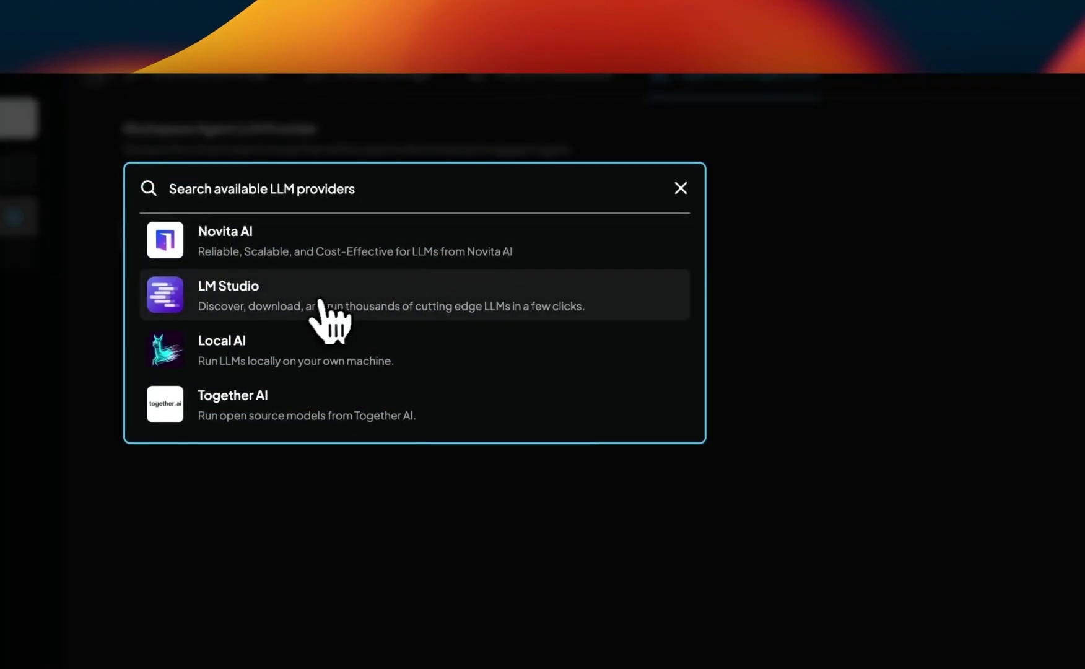
left_click(334, 306)
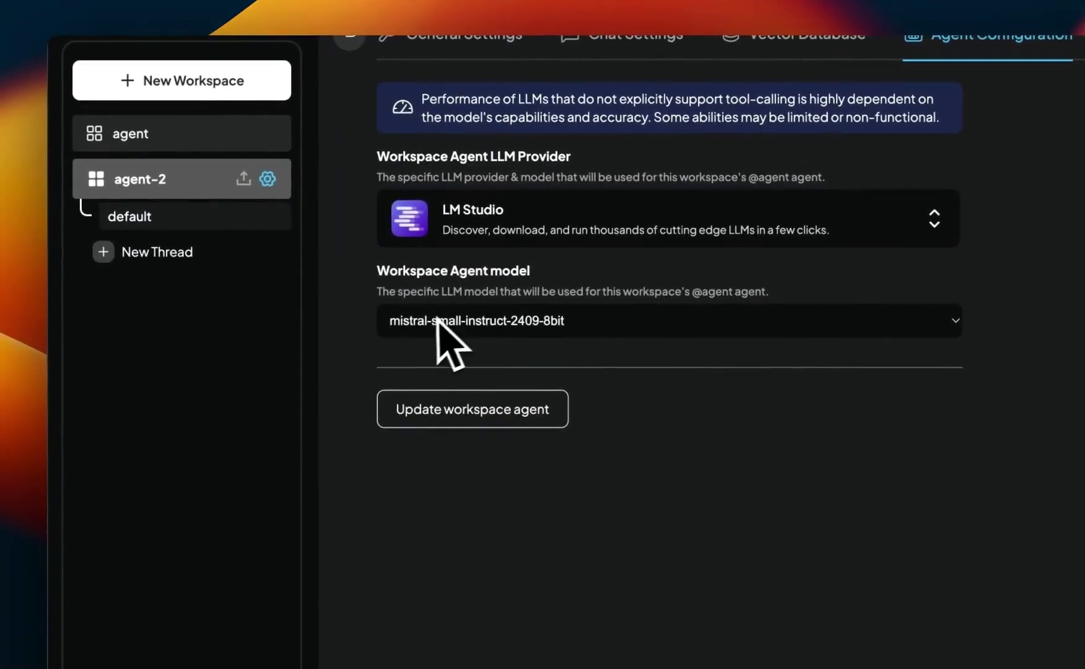
left_click(485, 421)
left_click(499, 416)
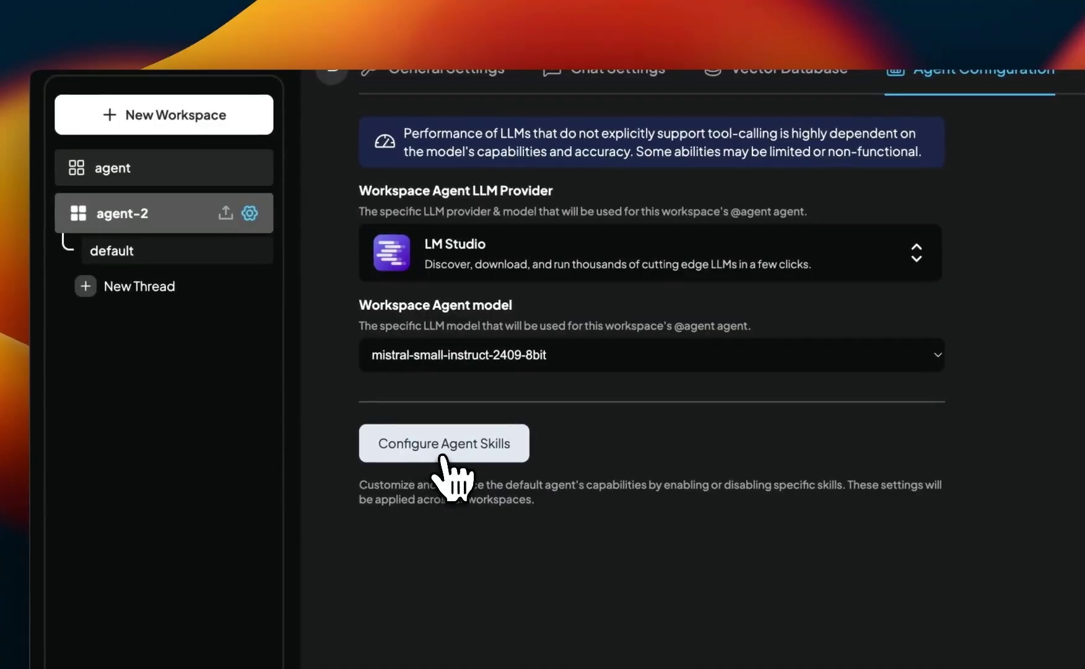
Step: Open the agent skills configuration and choose Tavily Search as the Web Search provider, leaving the cursor in its API key field
left_click(506, 437)
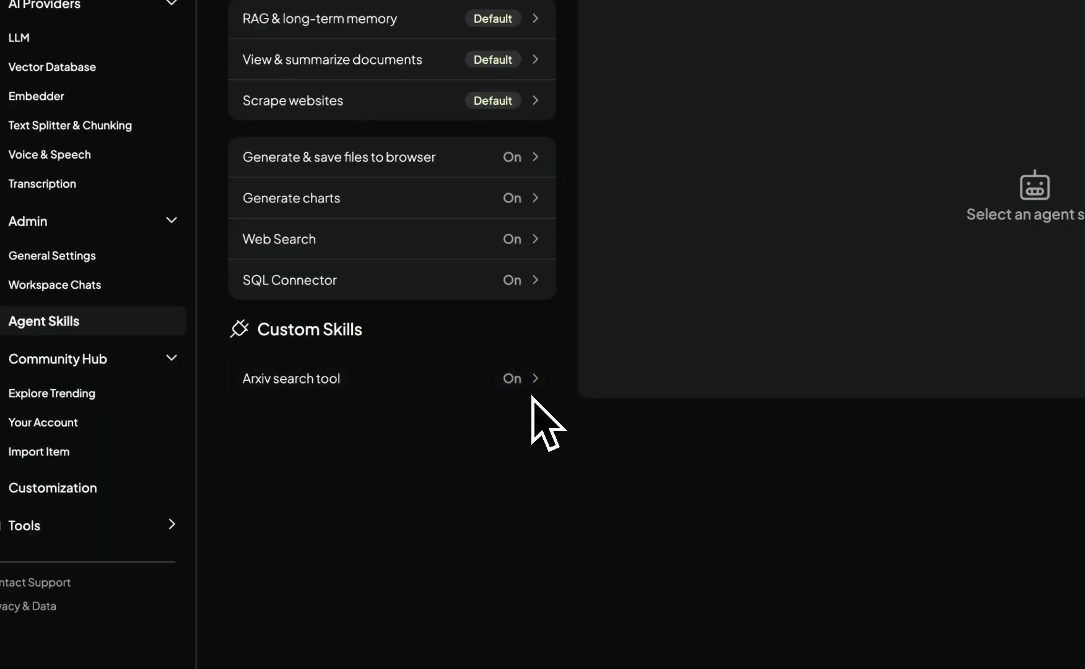
left_click(444, 240)
left_click(701, 345)
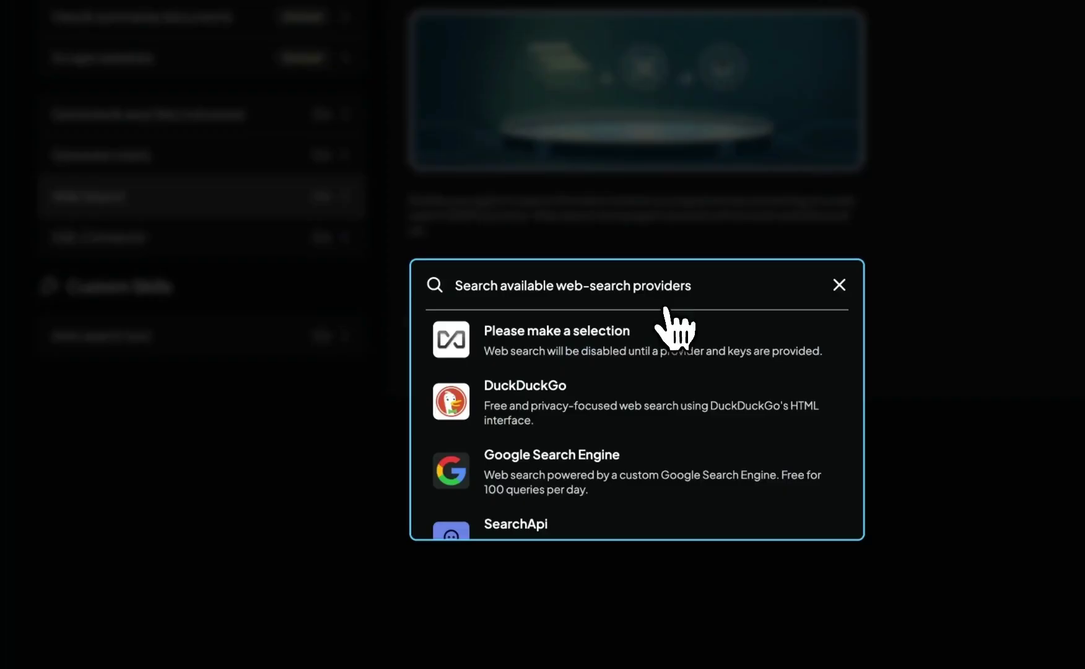
scroll(691, 471, "down", 4)
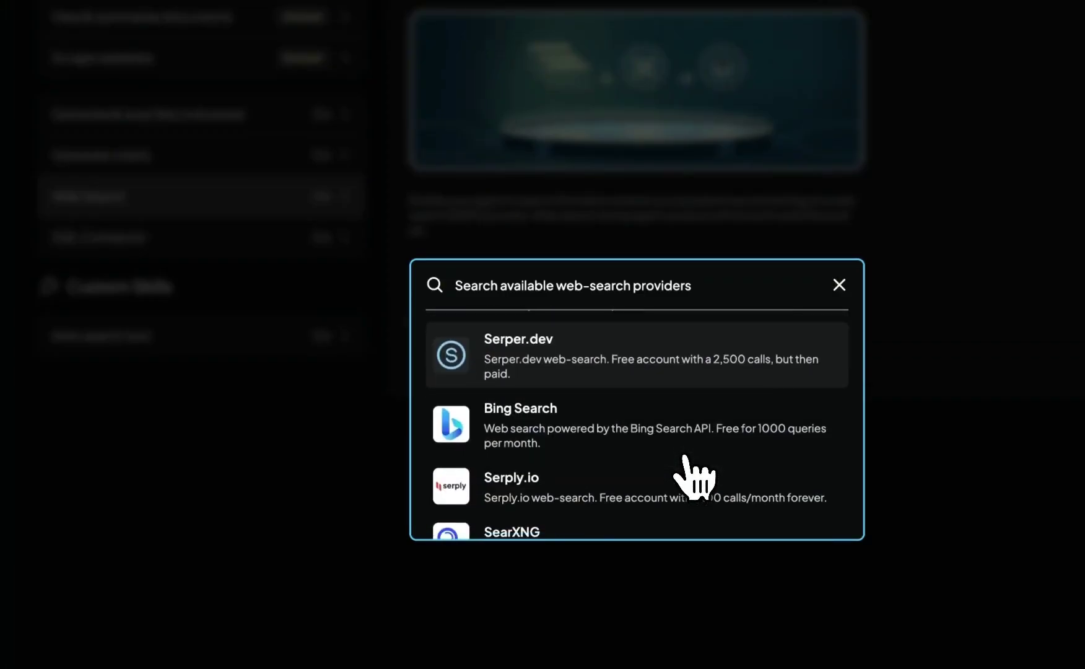
scroll(694, 474, "down", 2)
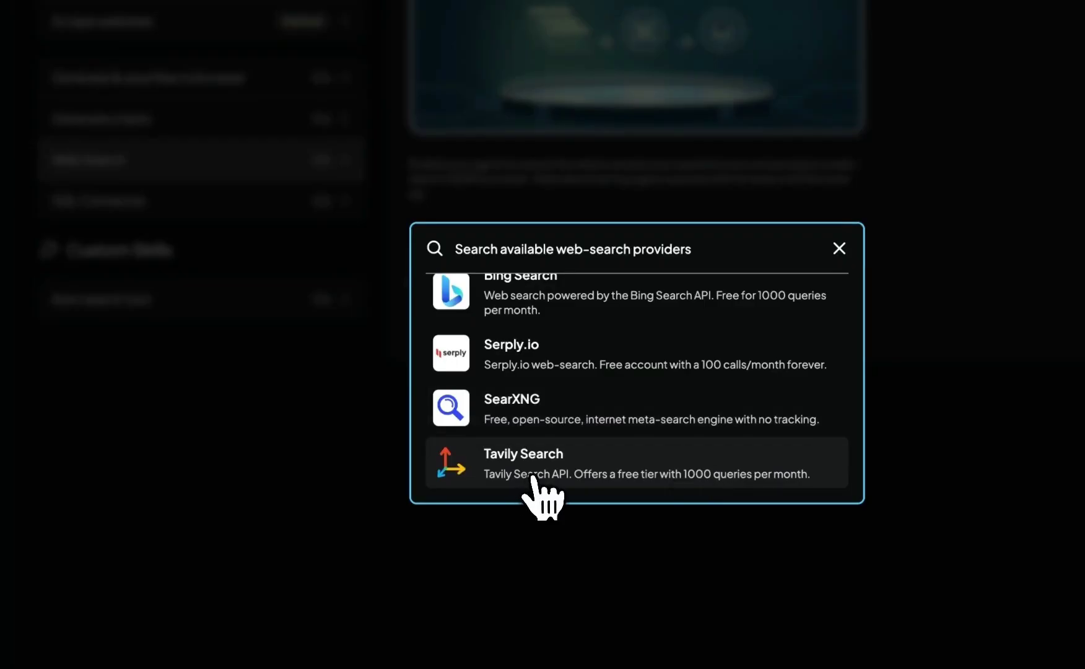
left_click(540, 475)
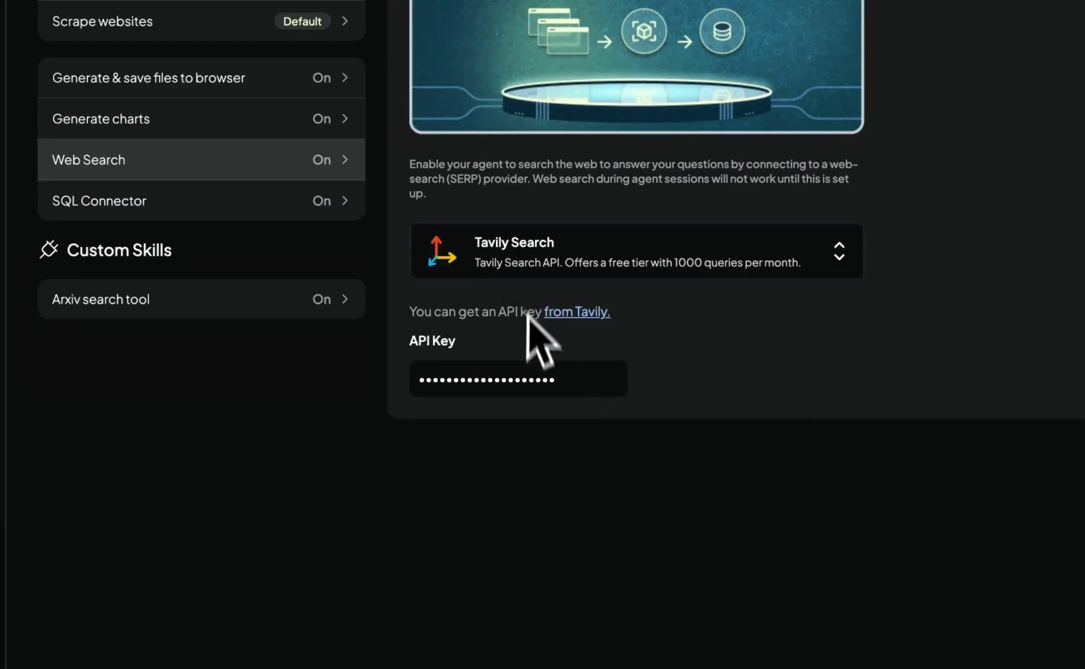
left_click(580, 379)
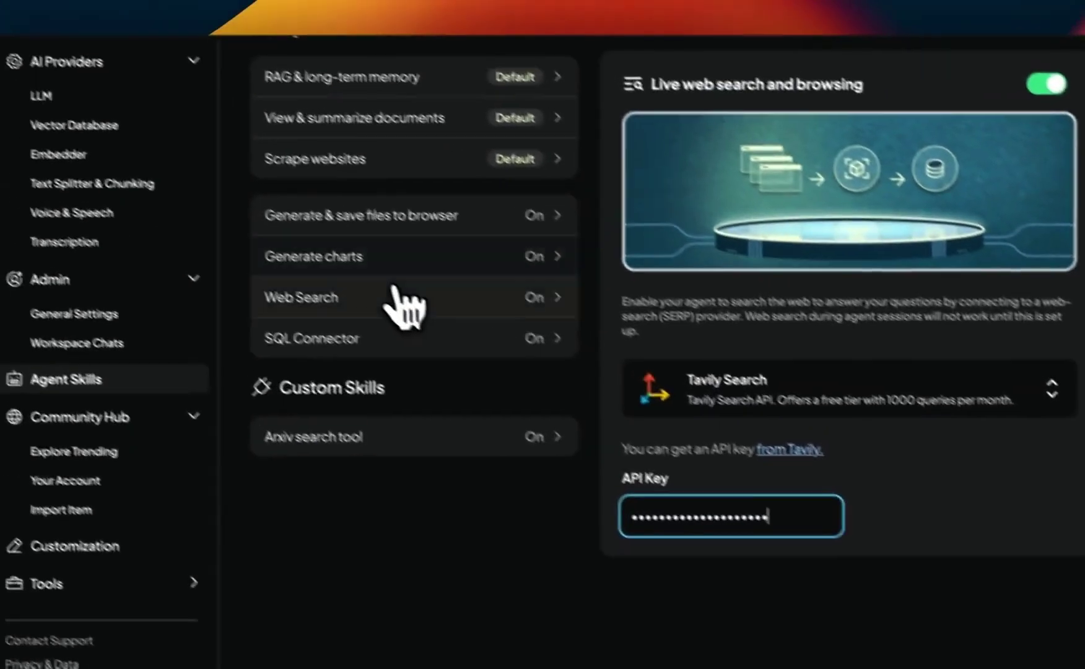
left_click(155, 119)
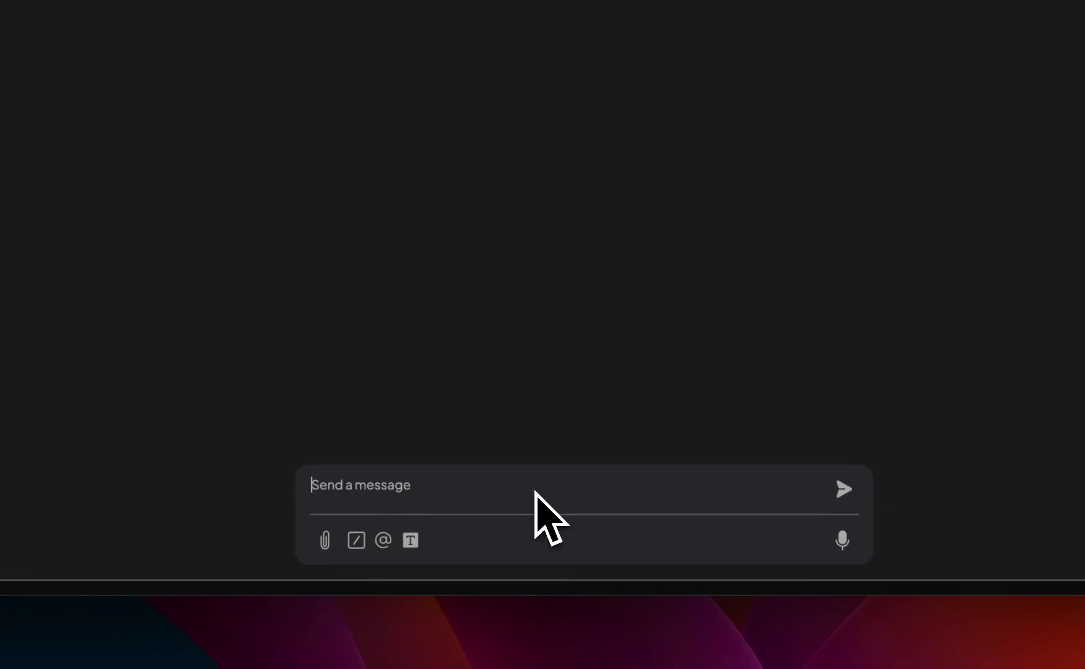
type("@ag")
key("BackSpace")
key("BackSpace")
key("BackSpace")
type("@")
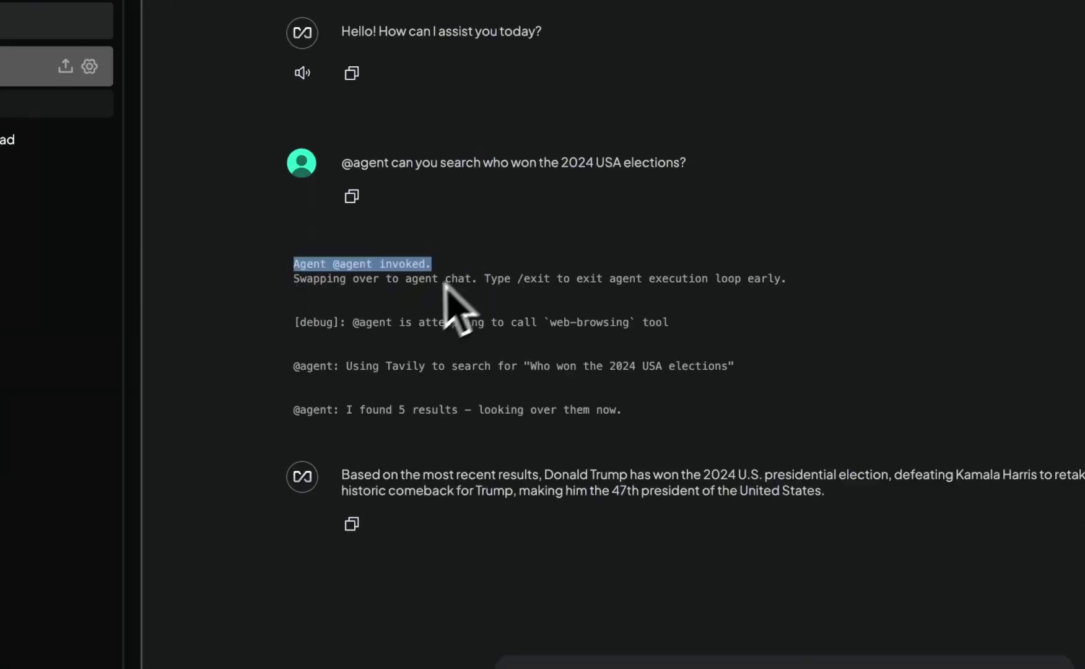
Step: Highlight the agent's log lines about the web-browsing tool call, the Tavily search query and the results found
left_click_drag(353, 322, 692, 327)
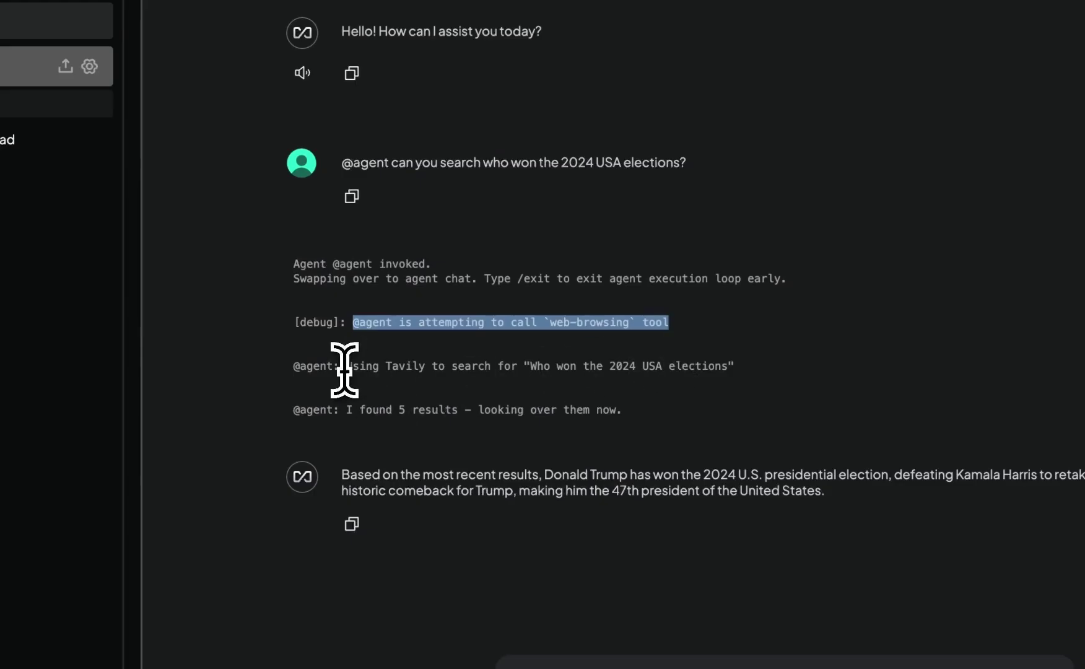
left_click_drag(340, 367, 711, 367)
left_click(733, 366)
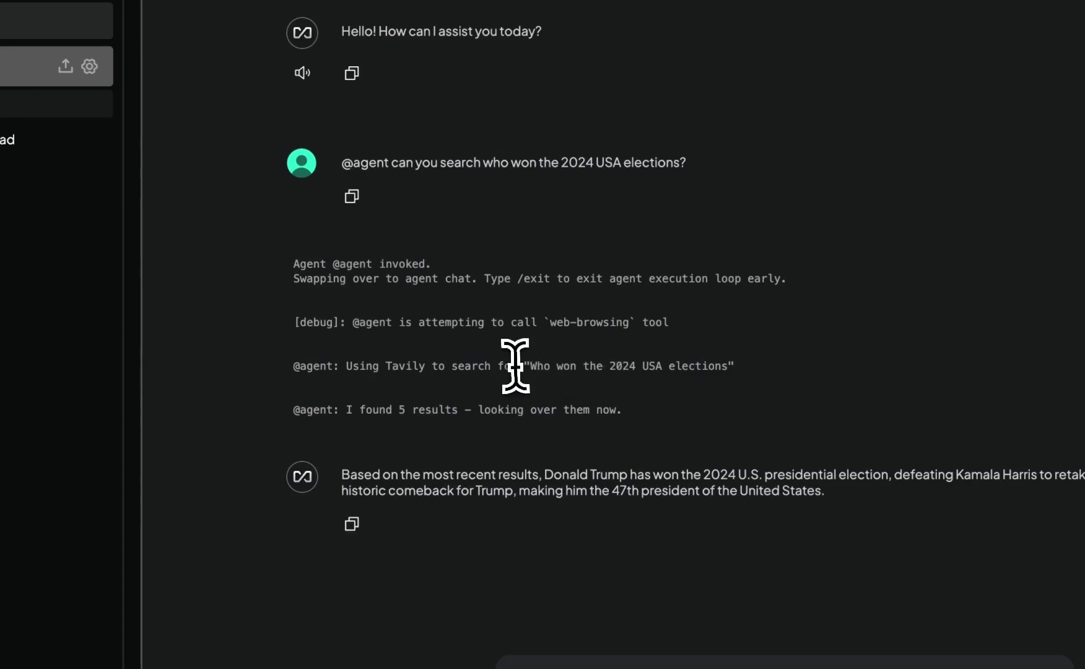
left_click_drag(525, 366, 735, 369)
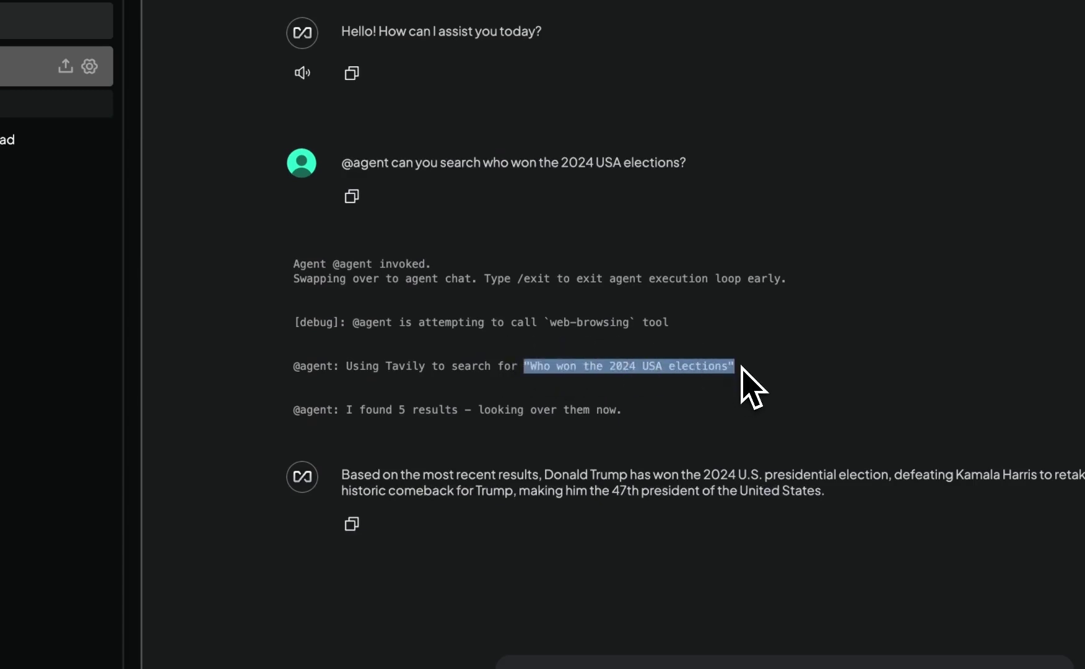
left_click_drag(340, 410, 623, 409)
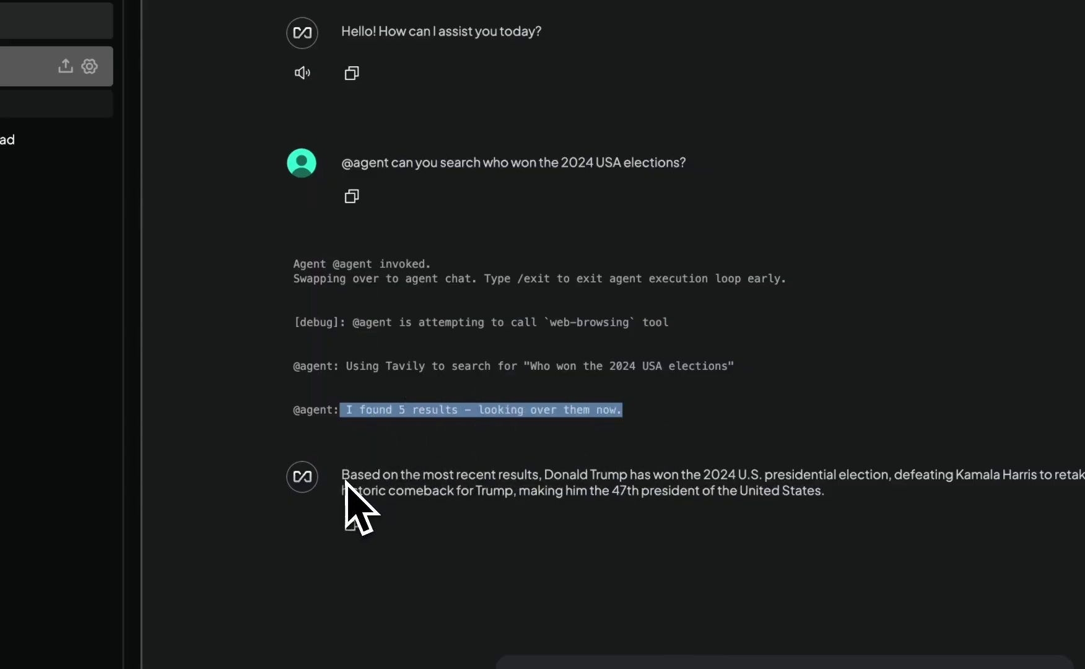
Step: Highlight the agent's final answer about the 2024 U.S. presidential election and clear the text selection
left_click_drag(342, 476, 654, 465)
left_click(702, 466)
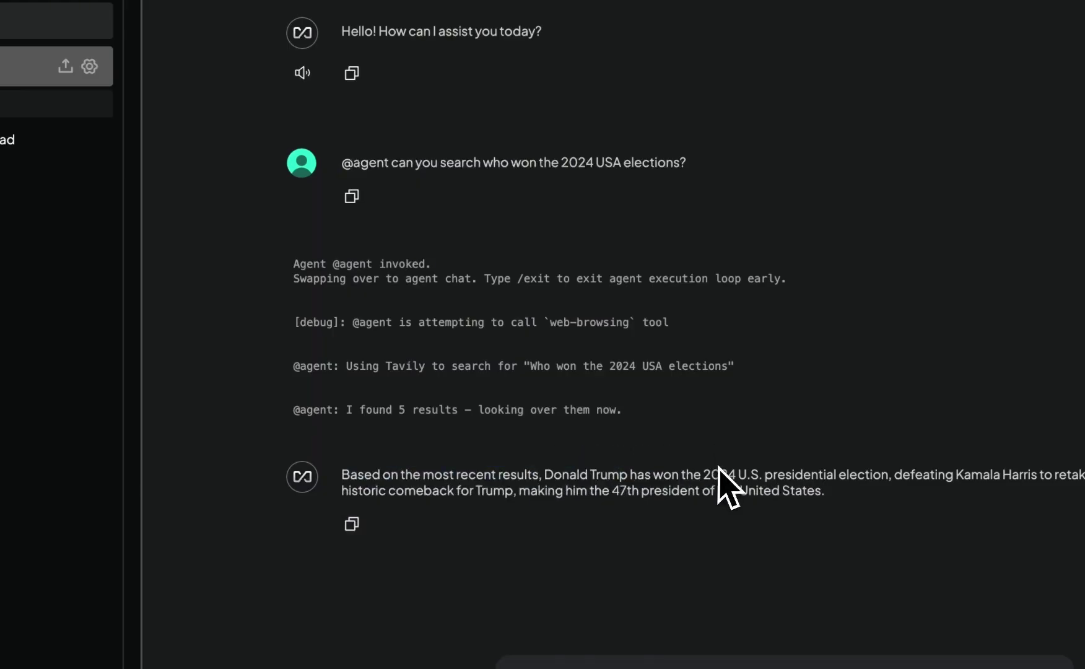
triple_click(716, 466)
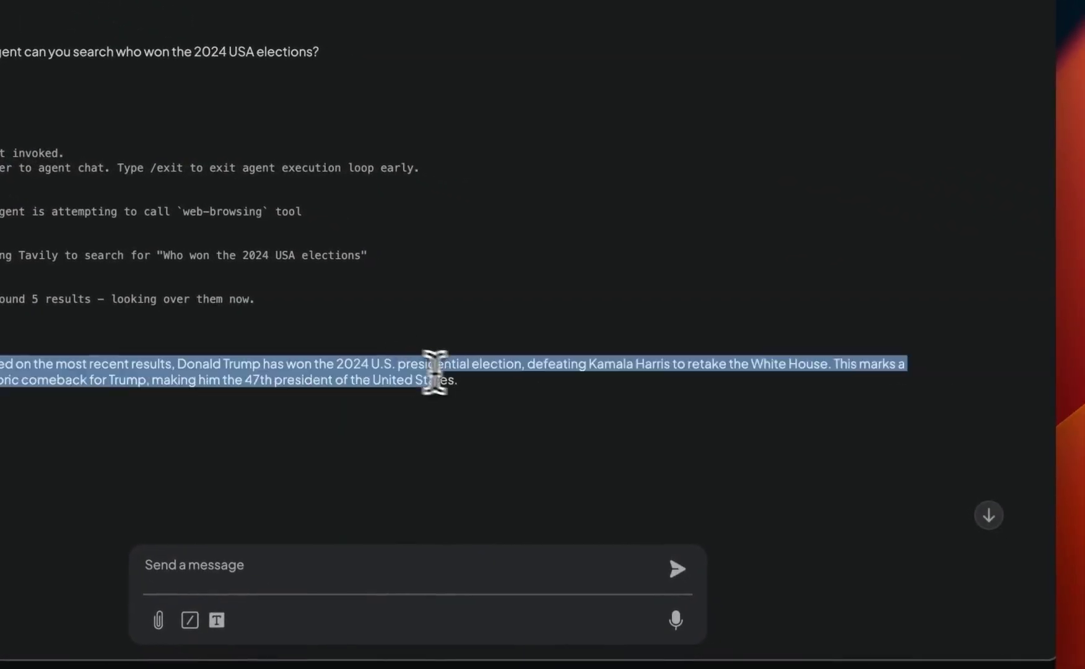
left_click_drag(446, 373, 838, 364)
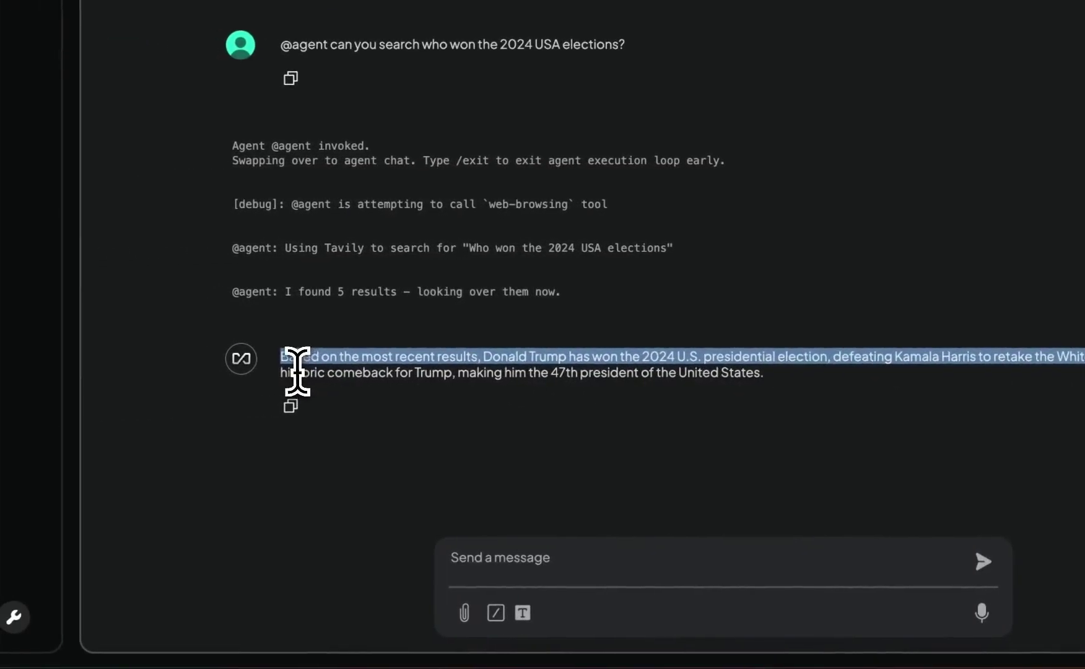
left_click_drag(297, 371, 786, 390)
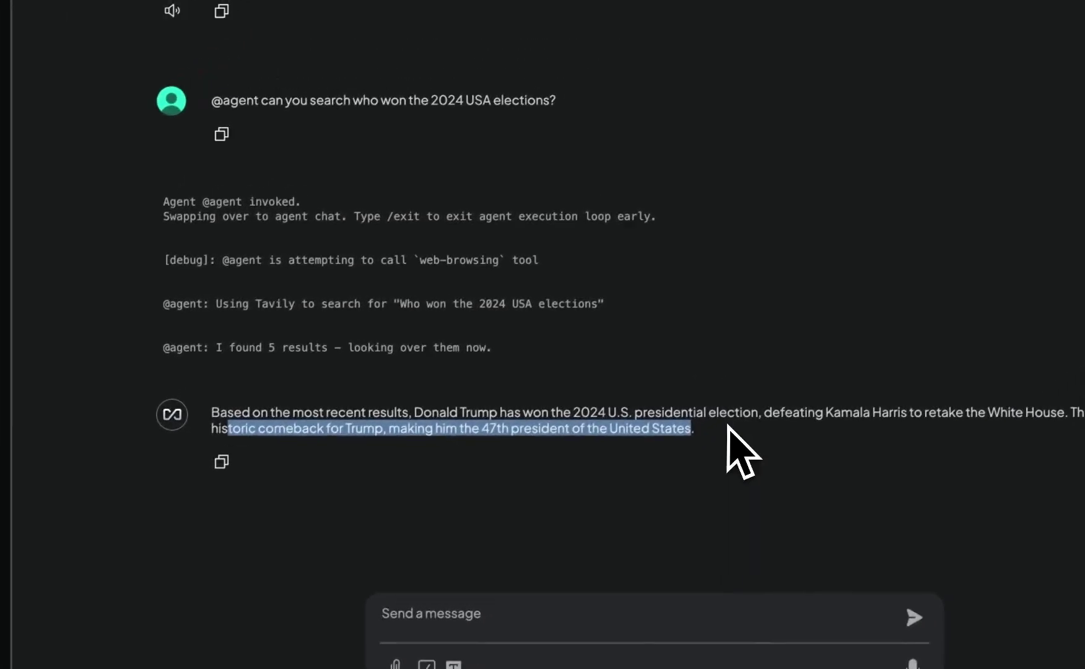
left_click(719, 431)
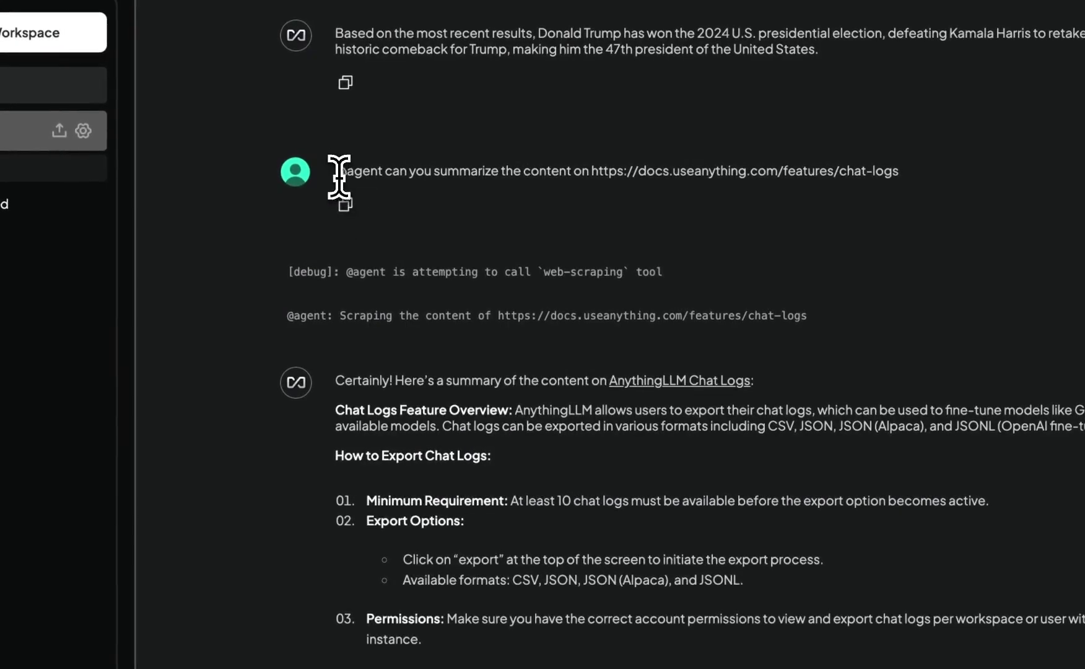
Step: Highlight the chat-logs summary request and the agent's web-scraping log lines, and read through the returned summary
left_click_drag(339, 176, 577, 174)
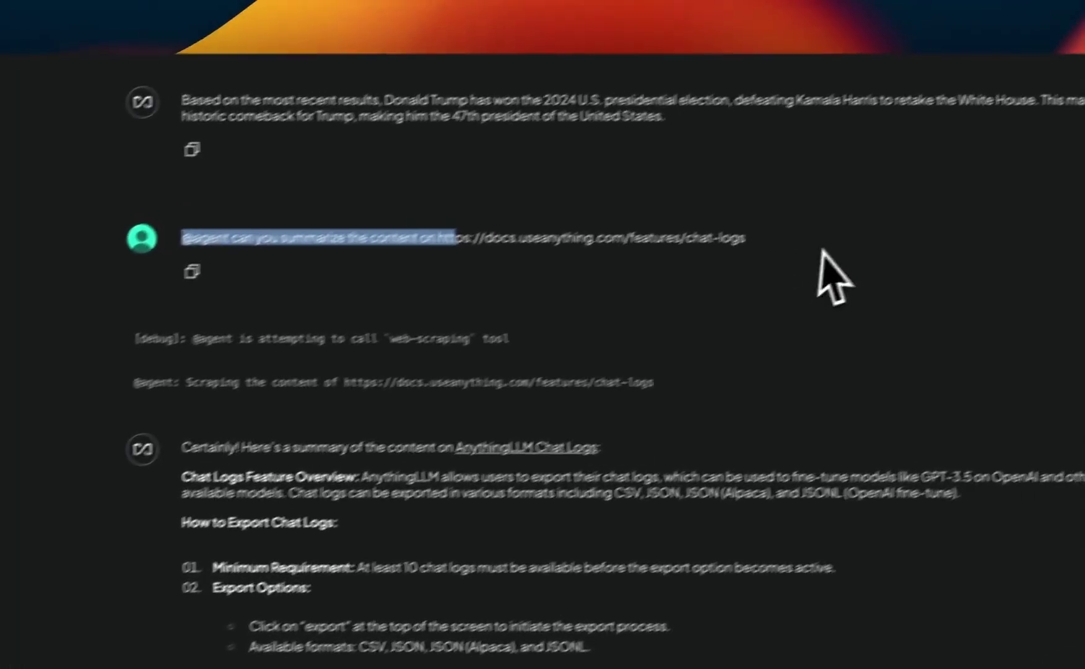
left_click_drag(901, 174, 586, 175)
left_click_drag(425, 358, 359, 360)
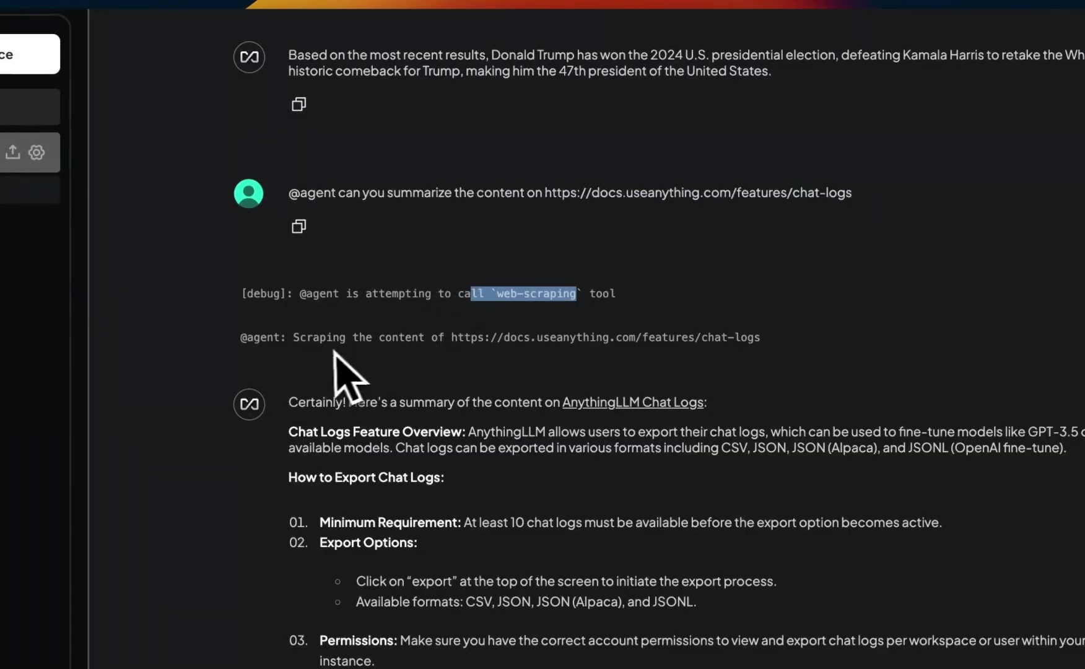
left_click_drag(291, 337, 767, 335)
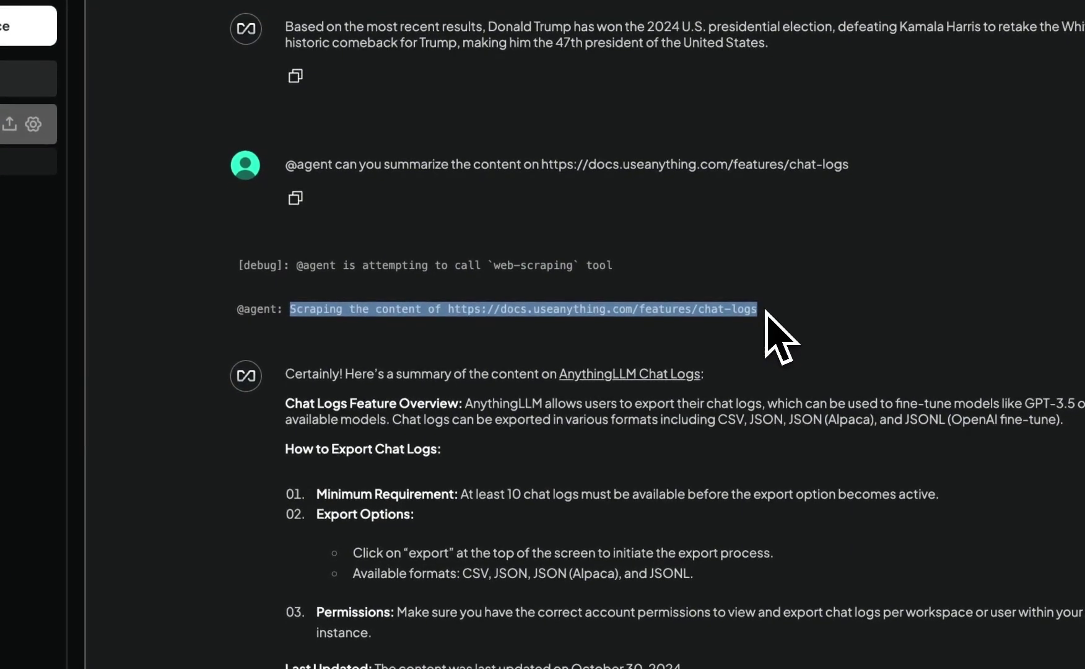
left_click(766, 312)
scroll(619, 458, "down", 3)
scroll(617, 433, "down", 2)
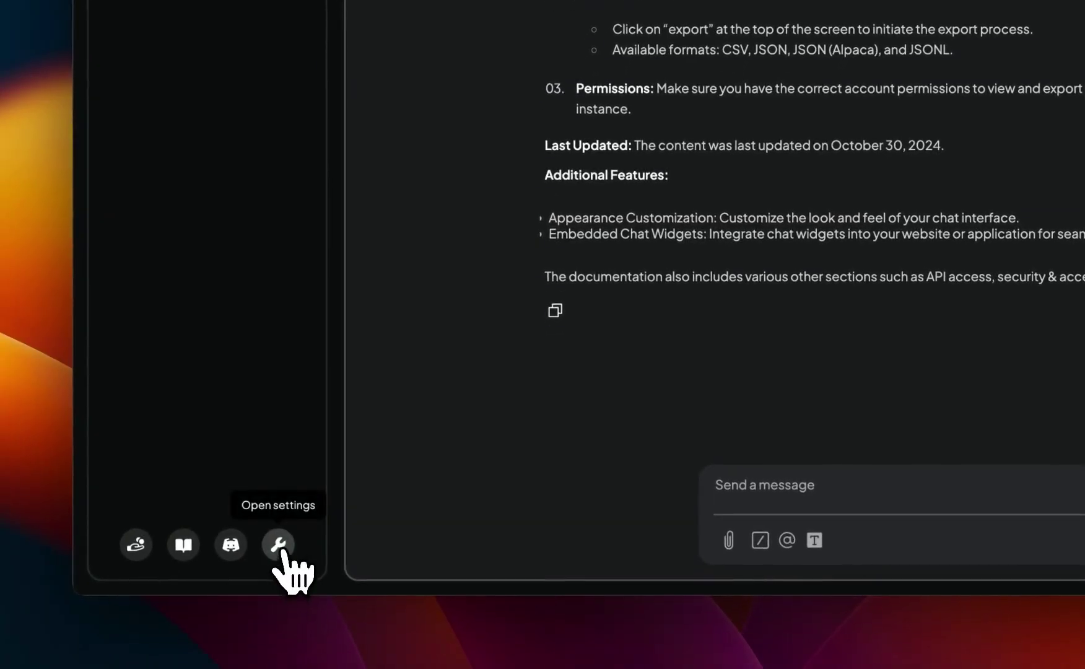
Step: Open the Community Hub's trending items from the settings and start importing the Arxiv Search Tool agent skill
left_click(280, 544)
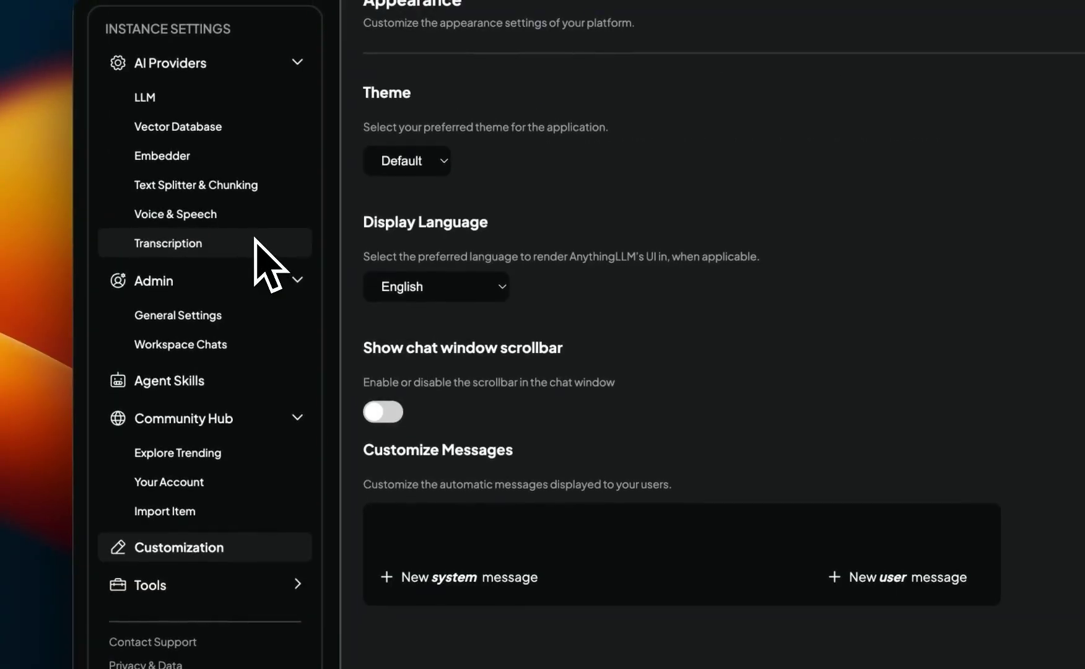
left_click(167, 458)
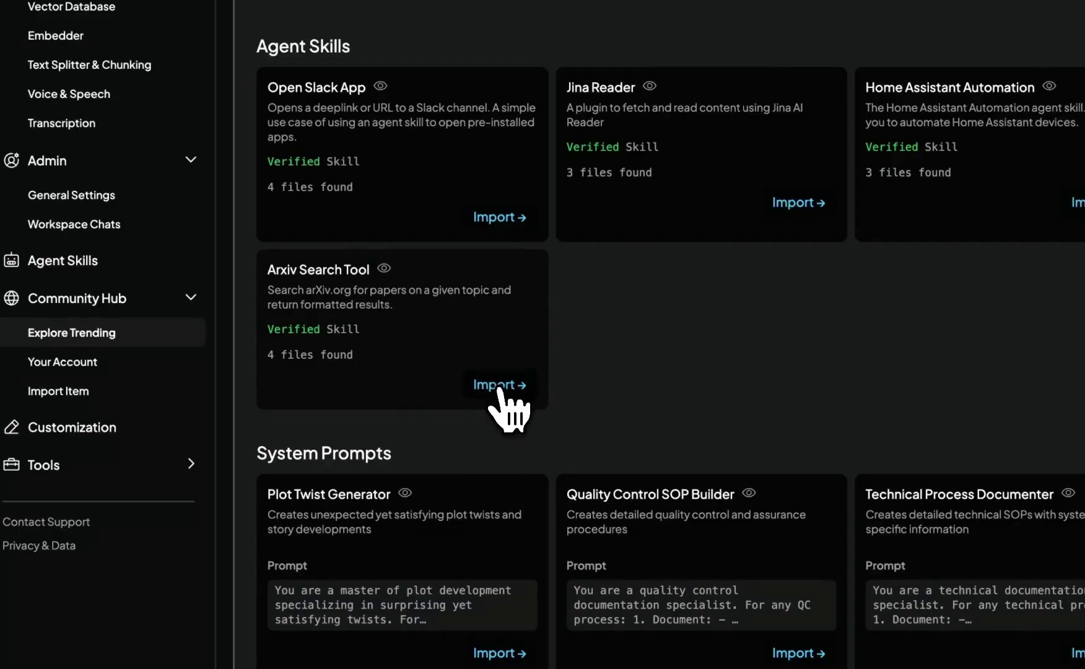
left_click(501, 389)
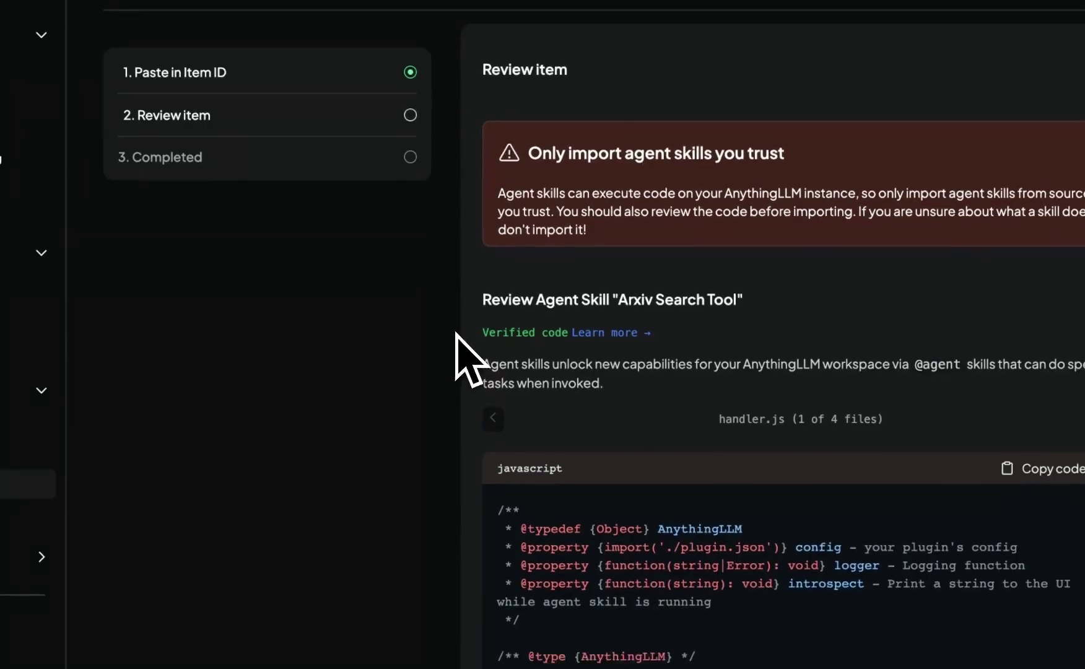
Step: Examine the Arxiv Search Tool review page and highlight its warning about importing only trusted agent skills
scroll(457, 335, "down", 3)
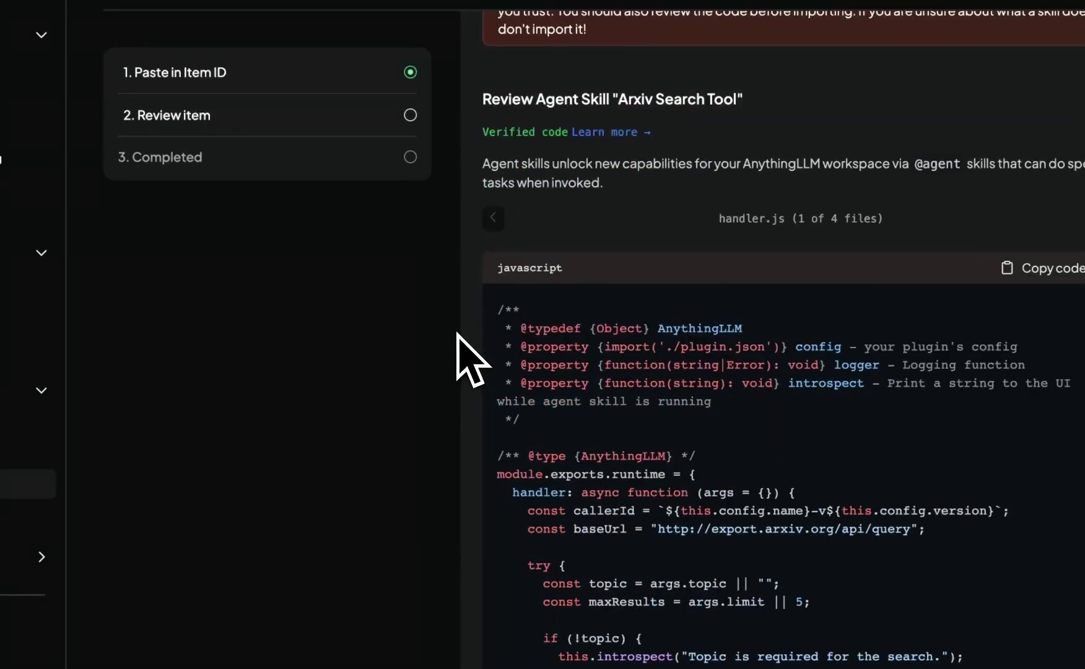
scroll(619, 277, "up", 3)
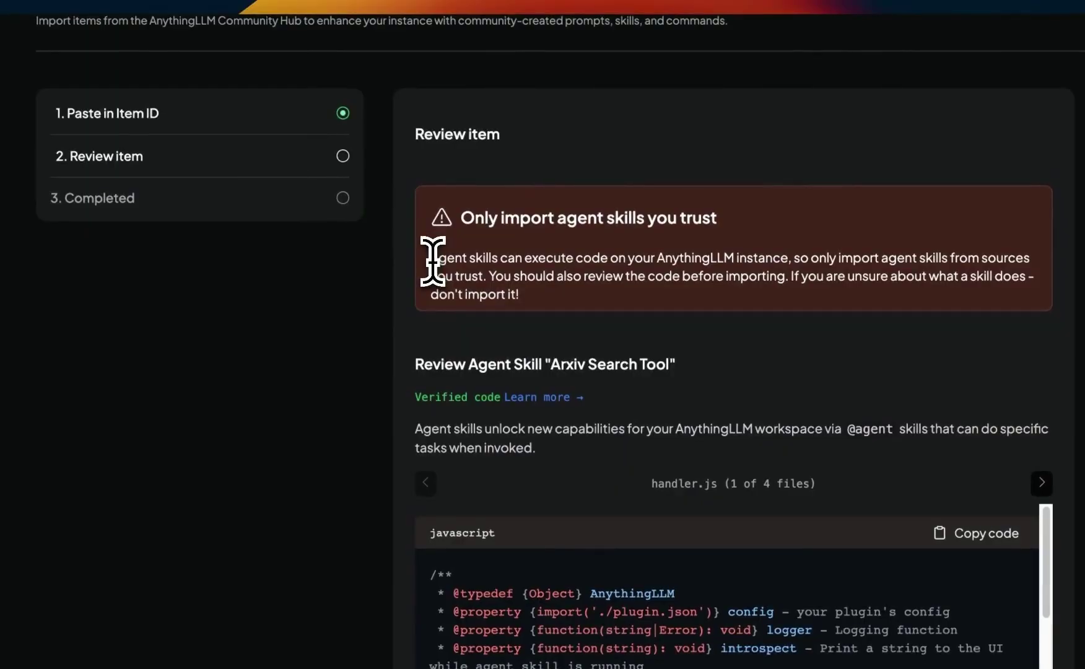
left_click_drag(432, 260, 562, 302)
scroll(548, 322, "down", 1)
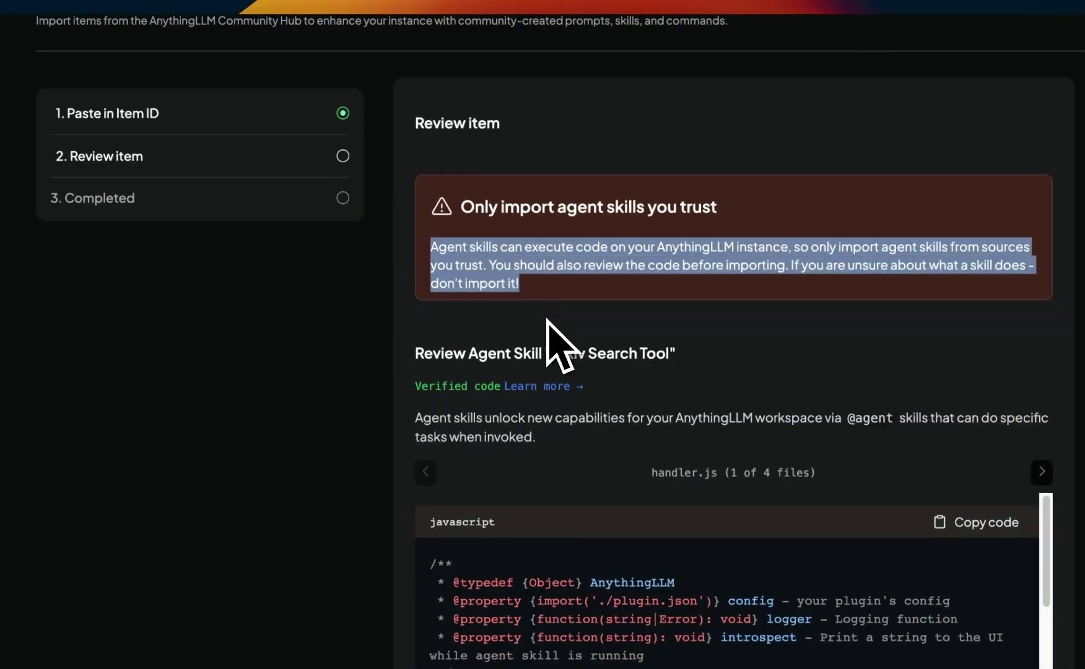
Step: Review the skill's handler.js code to the end and import the Arxiv Search Tool agent skill
scroll(702, 347, "down", 1)
scroll(703, 346, "down", 2)
scroll(532, 443, "down", 2)
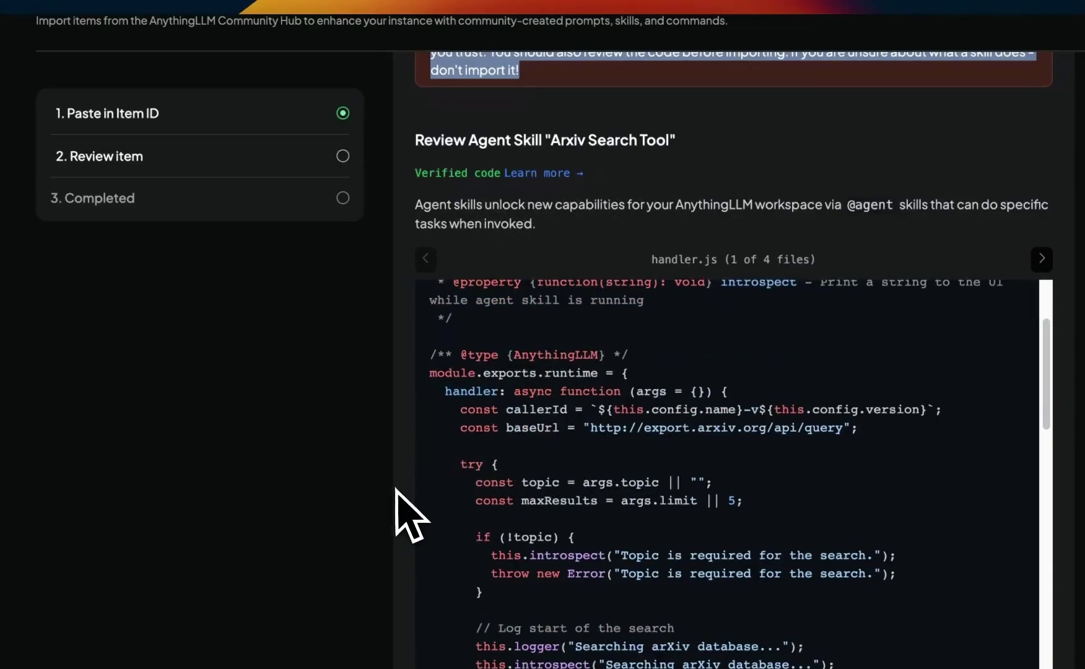
scroll(477, 484, "down", 4)
scroll(490, 483, "down", 10)
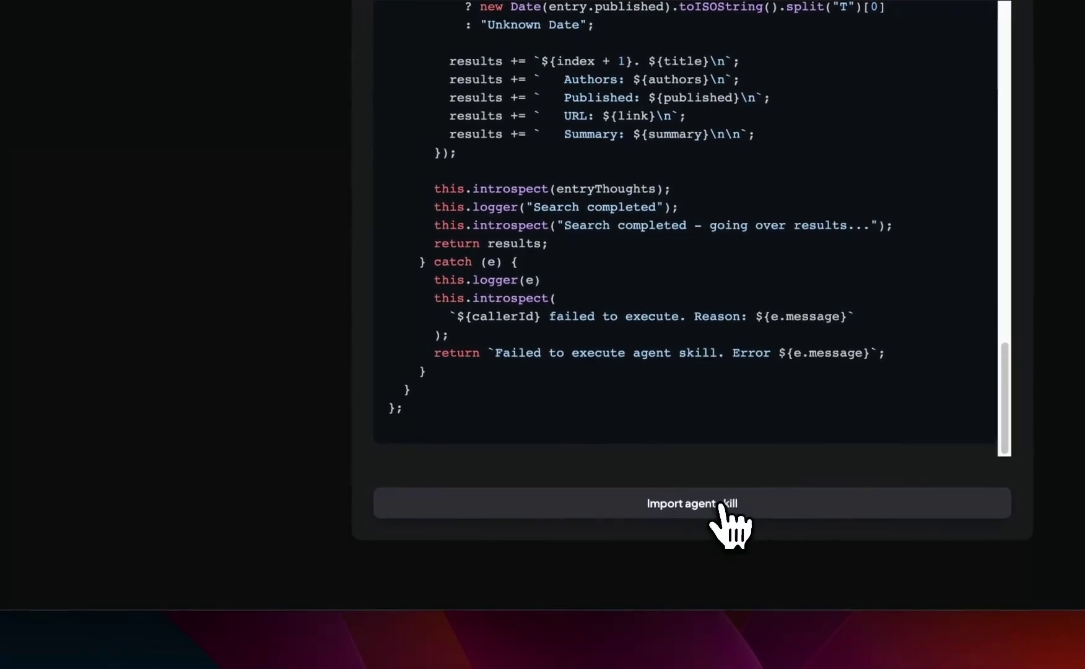
left_click(727, 545)
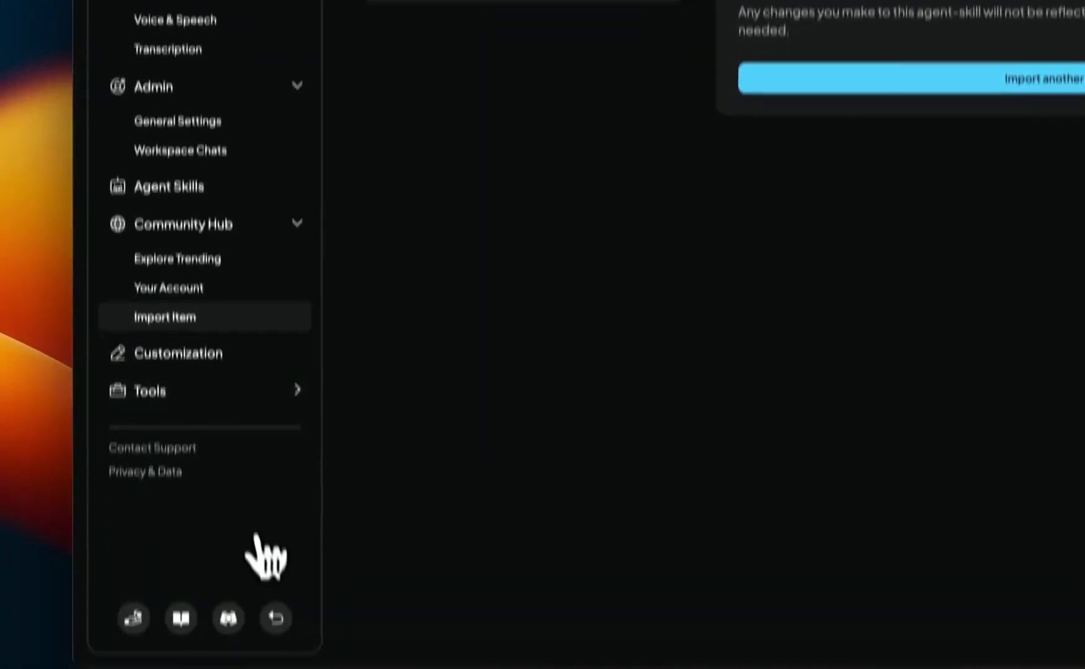
Step: Open the Arxiv search tool among the custom agent skills and turn it on
left_click(274, 607)
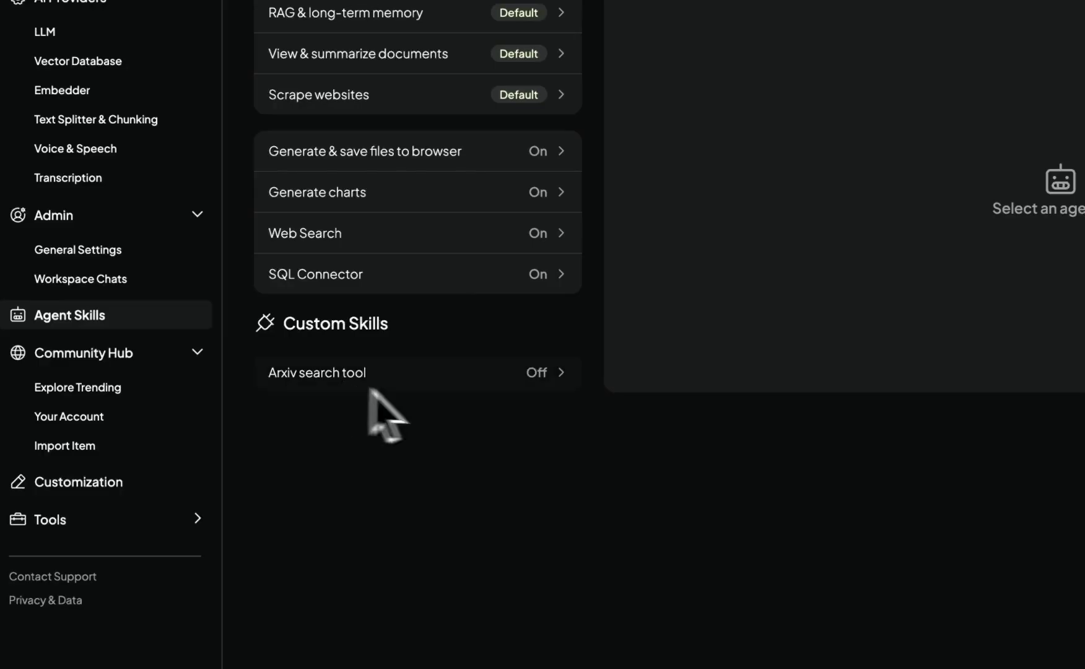
left_click(521, 374)
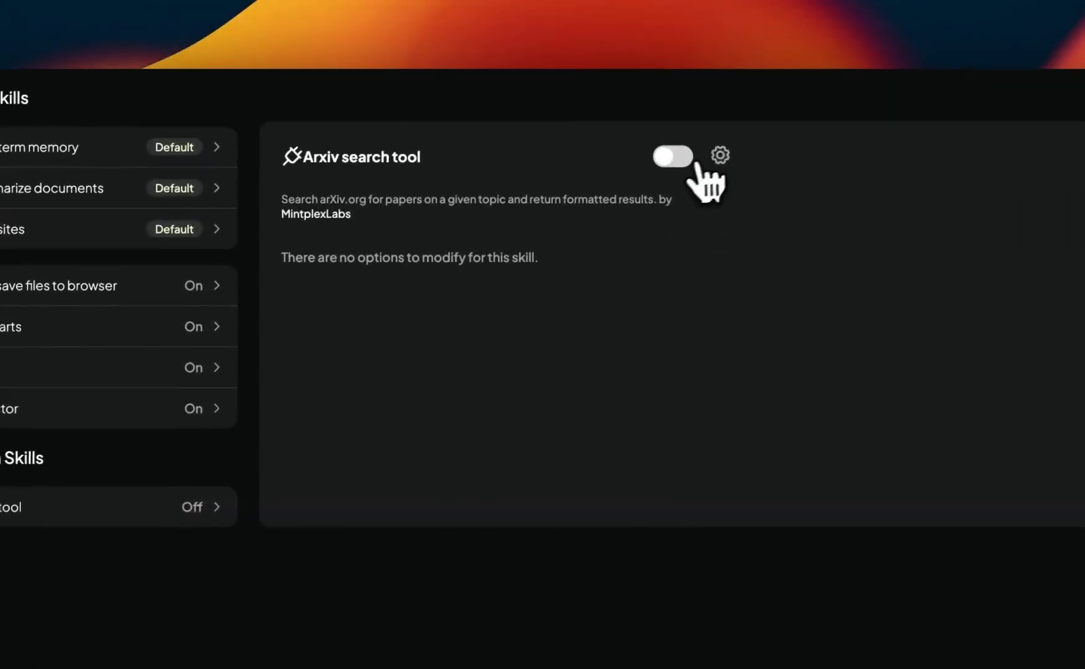
left_click(694, 166)
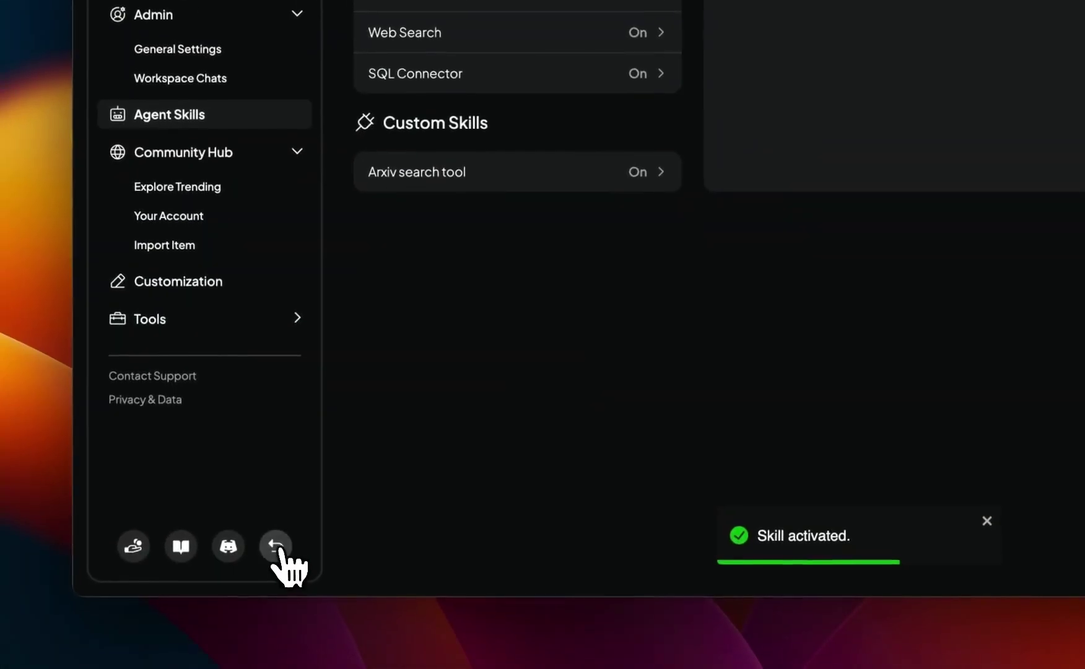
left_click(275, 545)
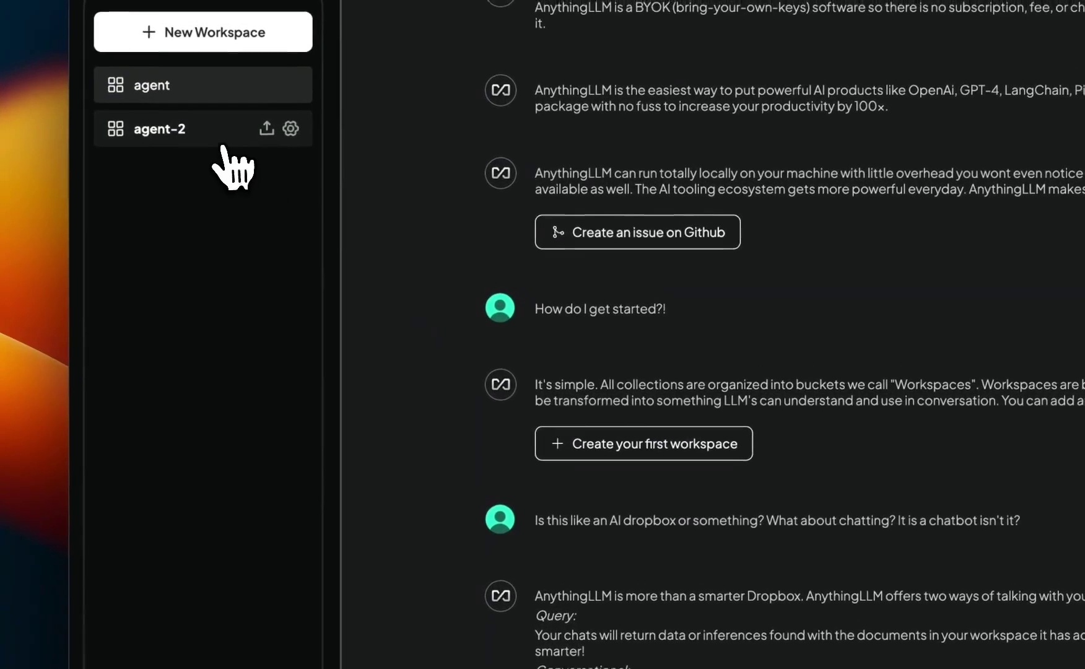
left_click(220, 137)
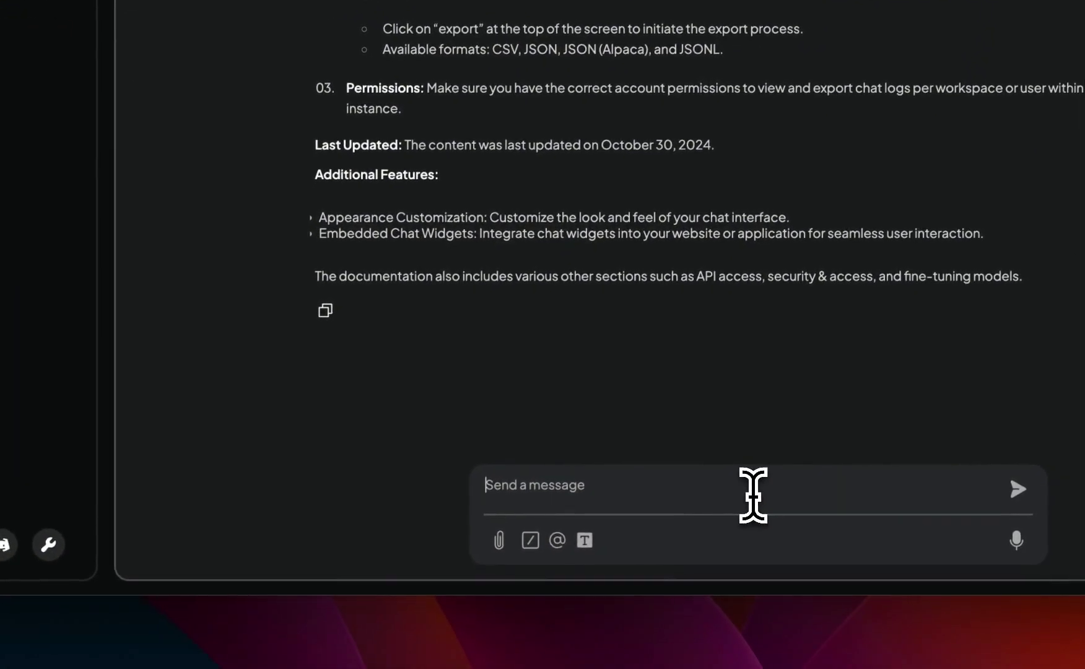
type("agent can you find papers related to skin cancer?")
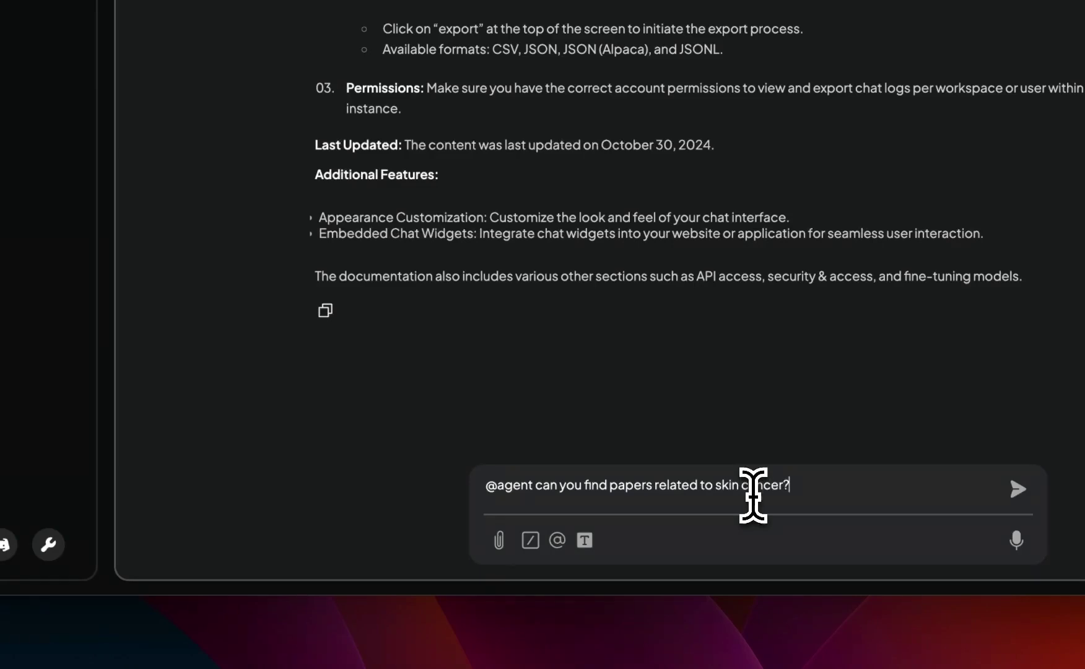
key("Return")
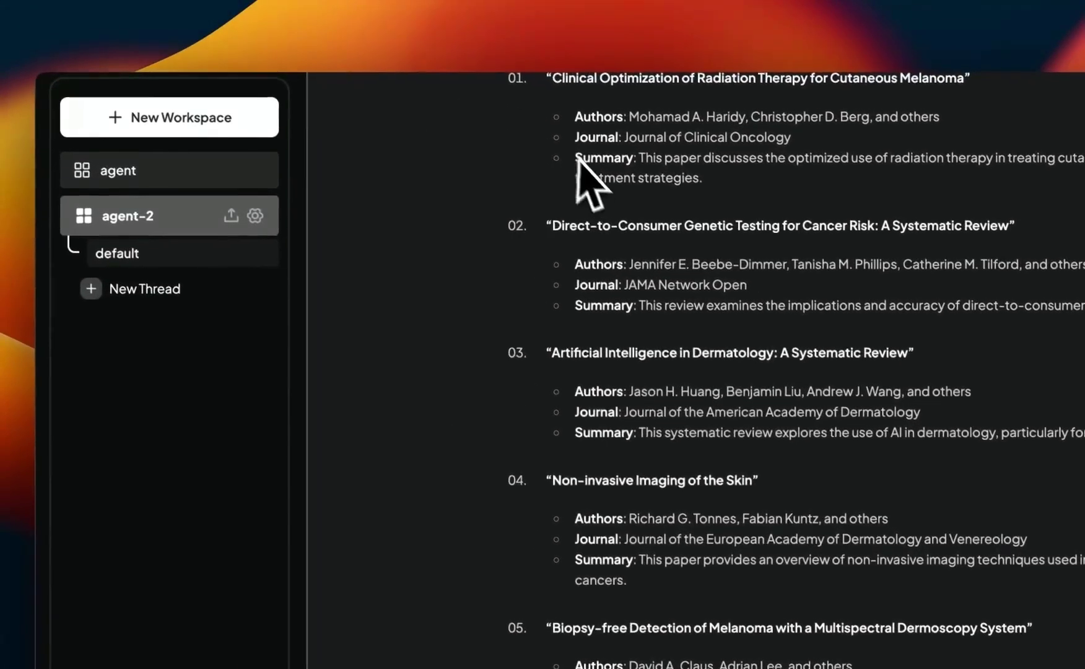
Step: Read through the agent's list of skin cancer papers, highlighting the second paper's title and clearing the selection
scroll(439, 239, "down", 1)
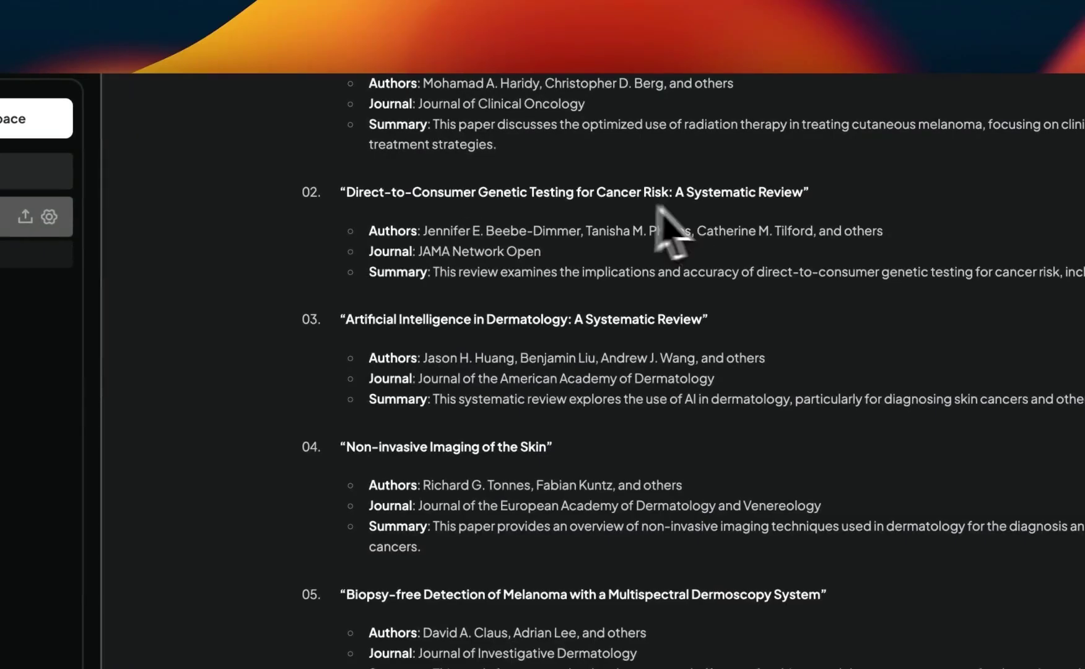
left_click_drag(337, 193, 705, 213)
left_click(666, 352)
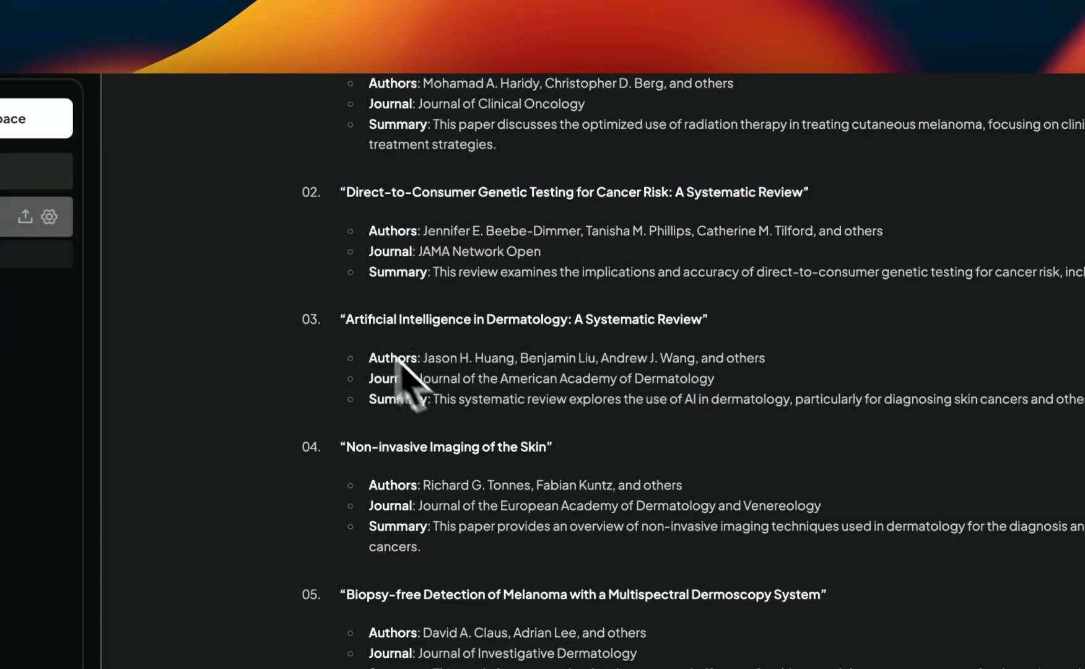
scroll(433, 396, "down", 2)
scroll(474, 410, "down", 1)
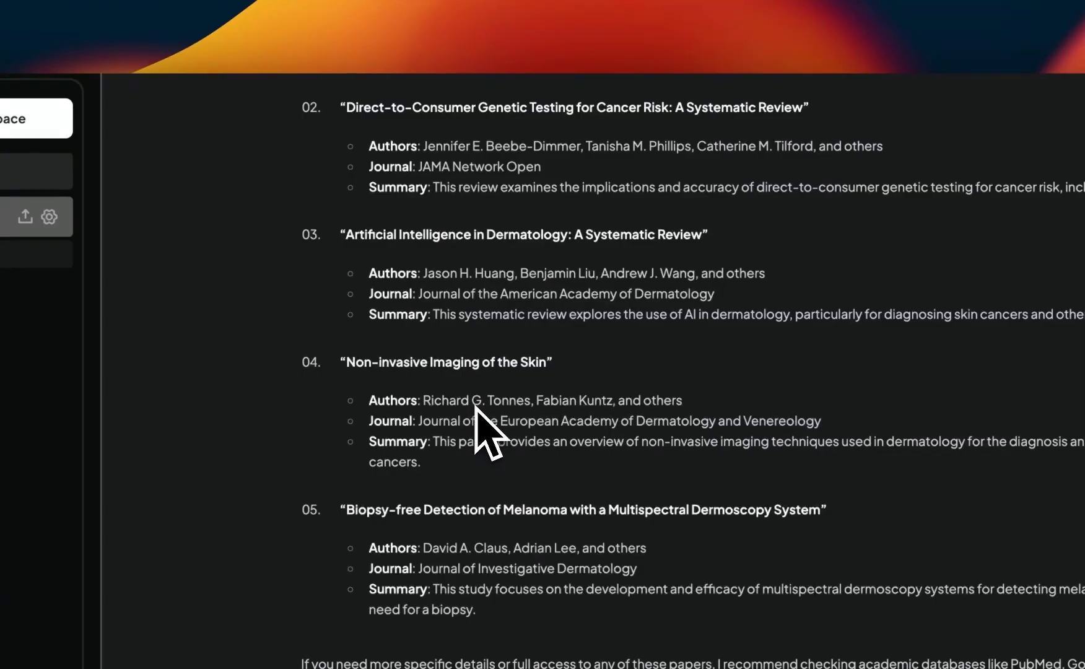
scroll(476, 407, "down", 1)
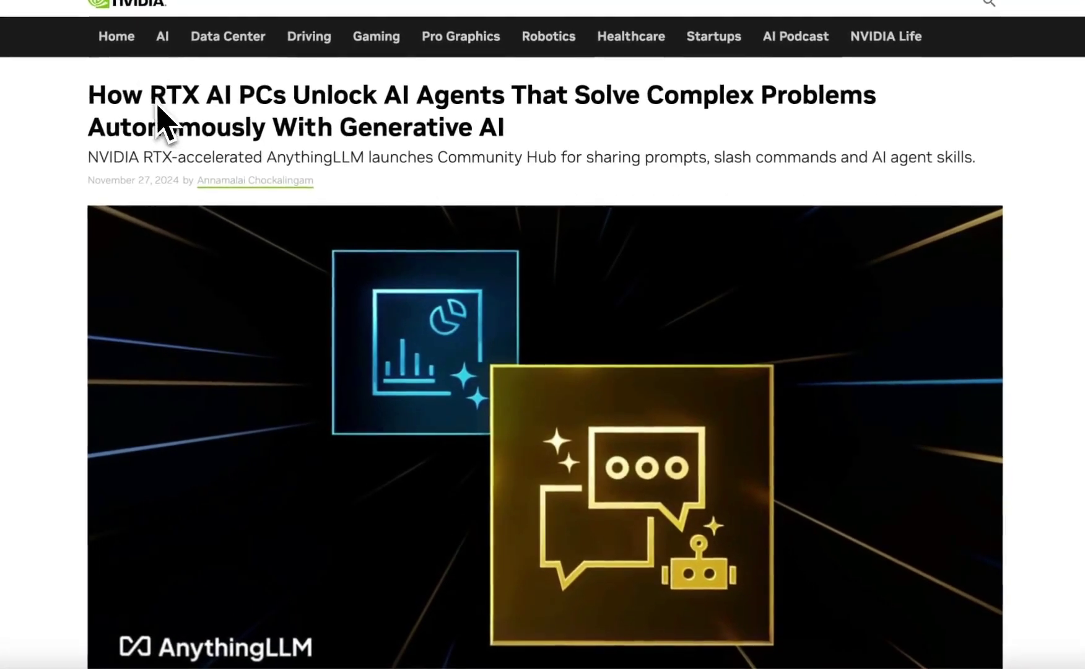
Step: Highlight the NVIDIA article's headline about RTX AI PCs and skim its text, and view the AnythingLLM website's home page
left_click_drag(150, 94, 529, 112)
scroll(581, 290, "down", 10)
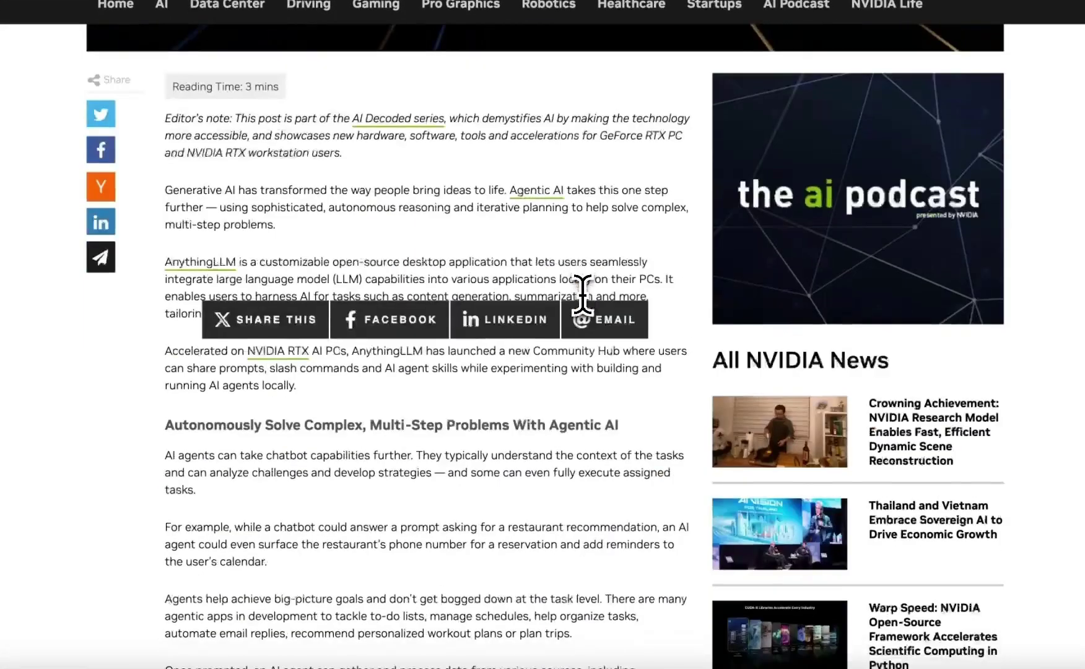
scroll(591, 288, "down", 1)
left_click(688, 307)
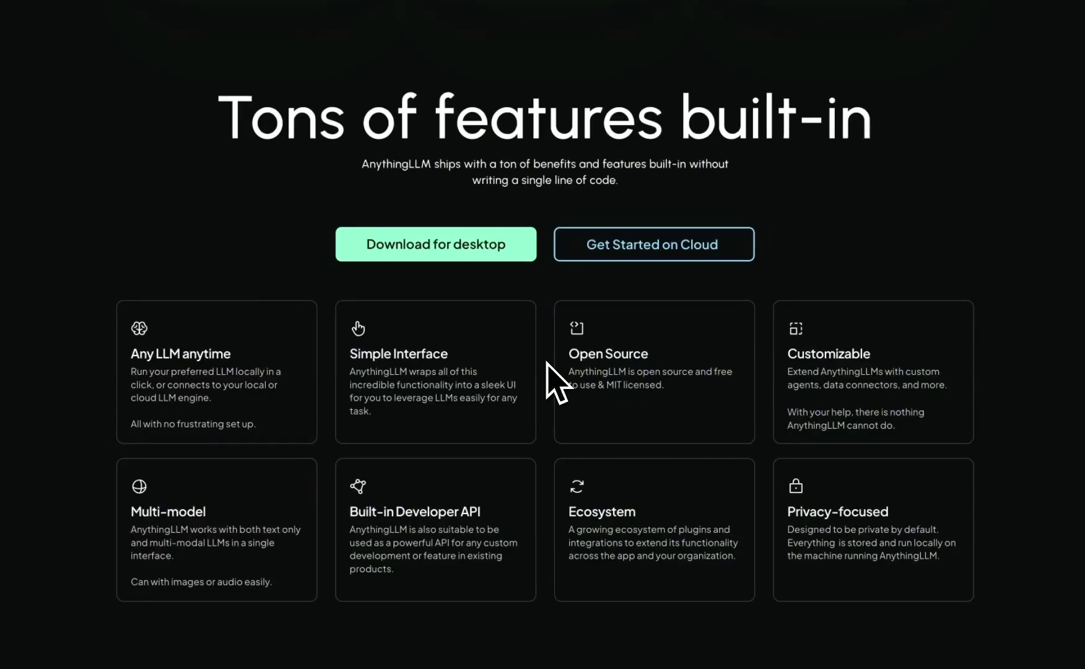
scroll(619, 335, "up", 10)
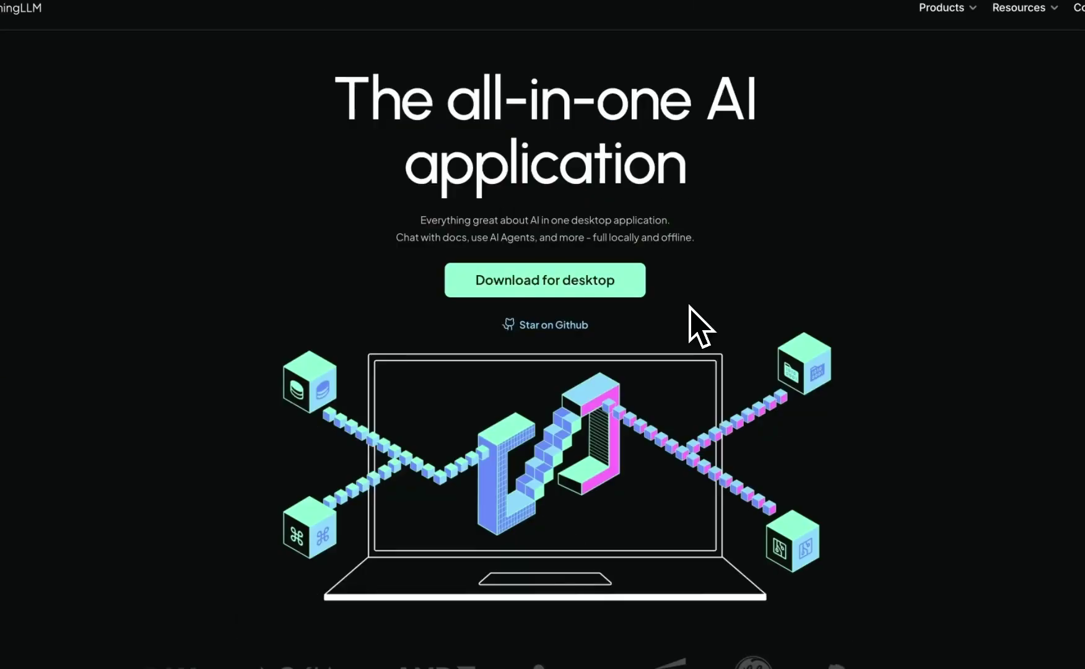